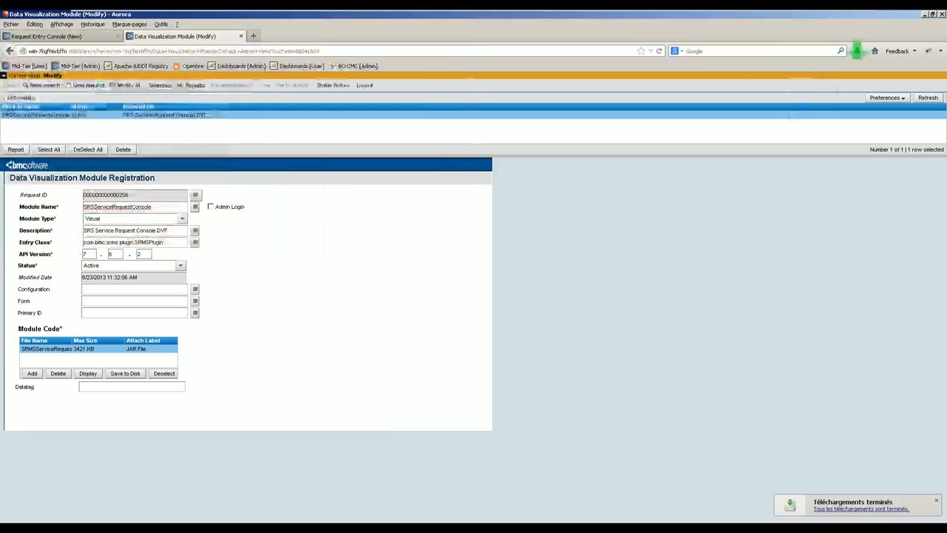
# Step: Swap the SRSServiceRequestConsole module's old JAR for SRMSServiceRequestBrowser.jar (3421 KB) and save
pyautogui.click(58, 373)
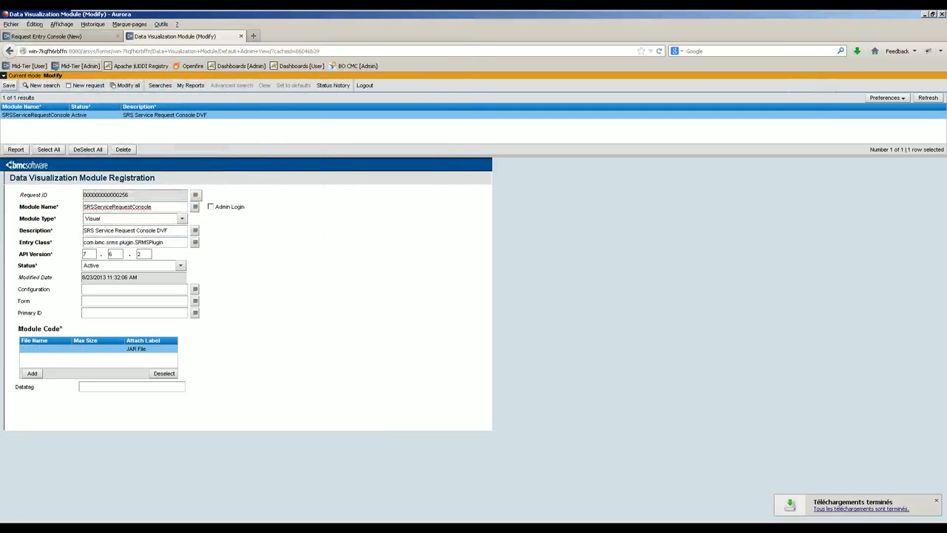
pyautogui.click(9, 86)
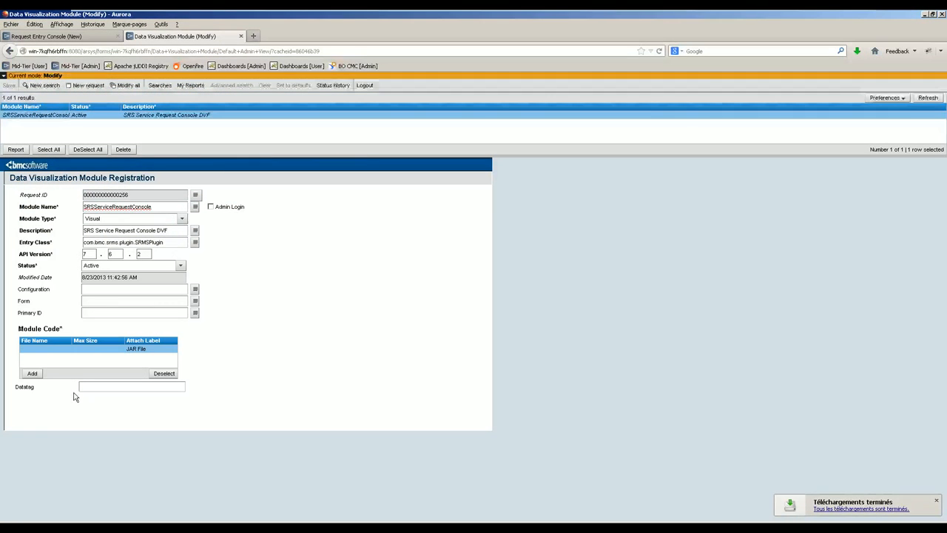
pyautogui.click(38, 373)
pyautogui.click(414, 276)
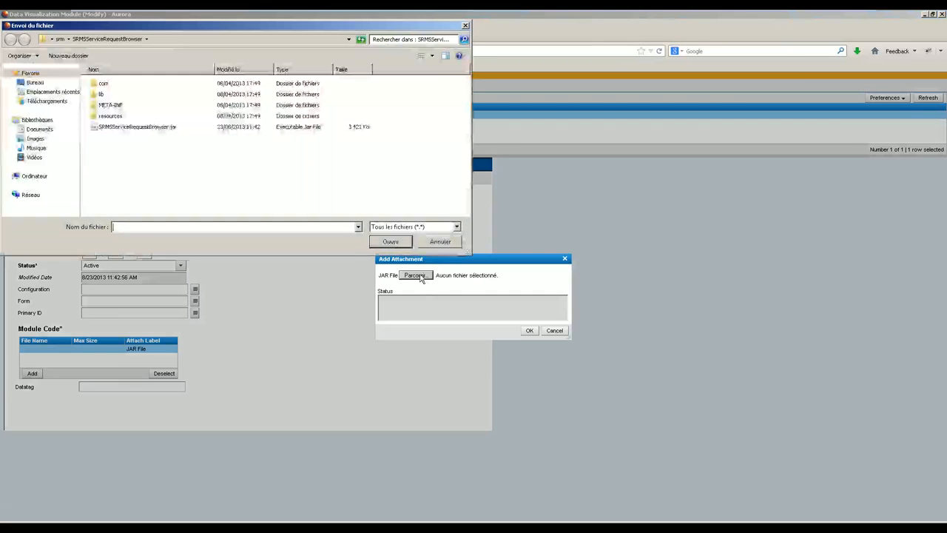
pyautogui.click(125, 126)
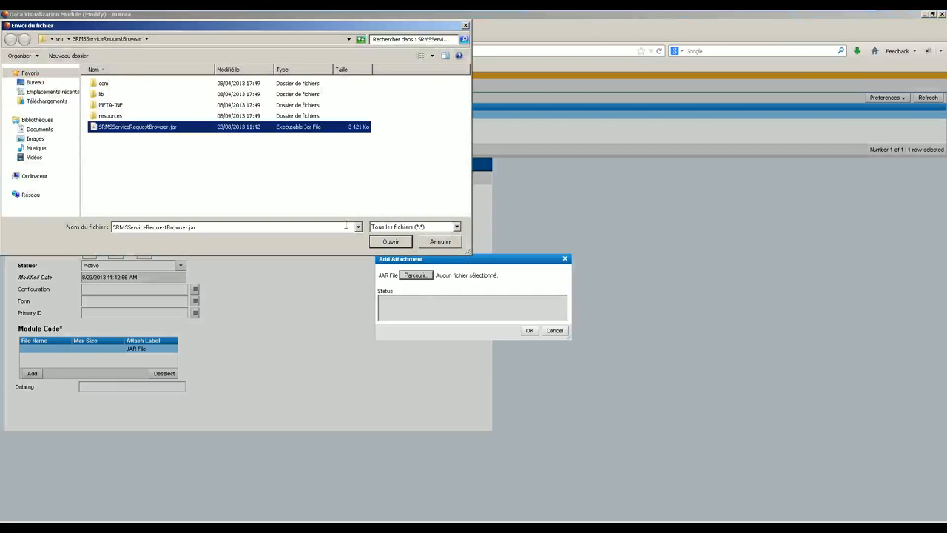
pyautogui.click(390, 242)
pyautogui.click(529, 330)
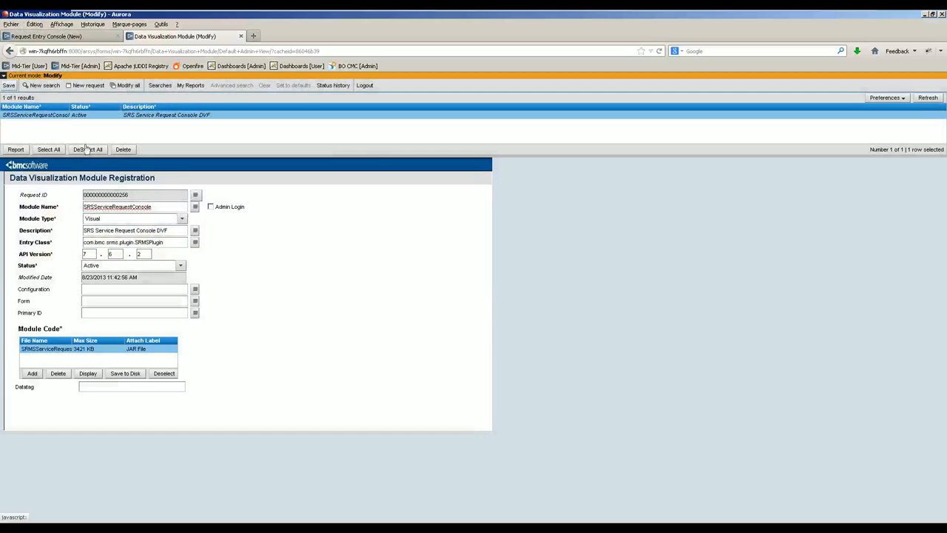
pyautogui.click(9, 85)
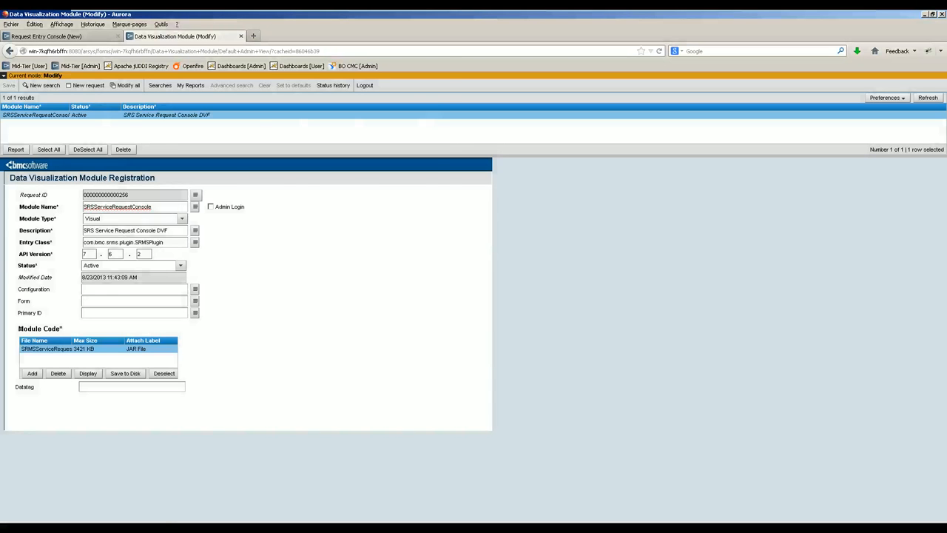
# Step: Stop the Apache Tomcat7 service from its properties in Windows Services
pyautogui.hotkey('alt', 'Tab')
pyautogui.doubleClick(250, 150)
pyautogui.click(217, 225)
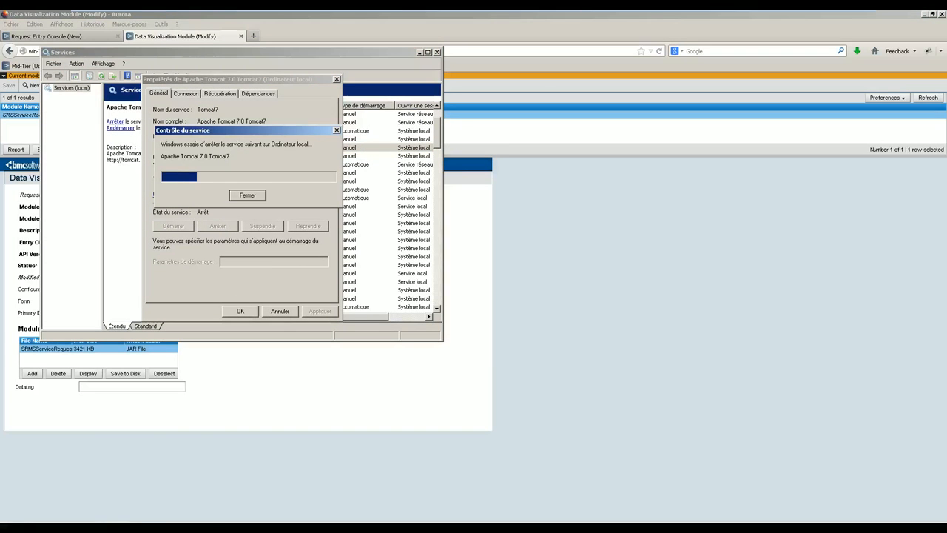
# Step: Delete the cached win-7kqfh6rbffn folder from midtier\PluginsCache
pyautogui.click(111, 528)
pyautogui.click(151, 472)
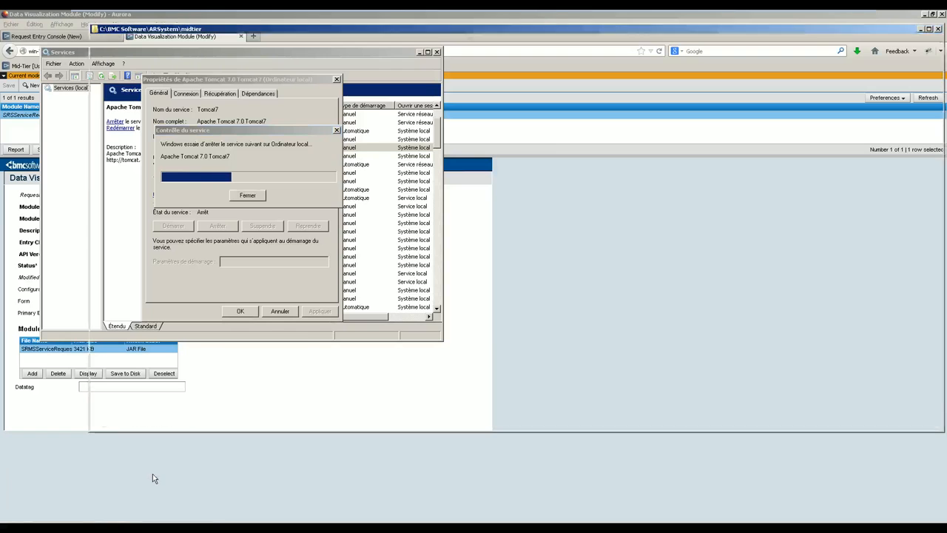
pyautogui.moveTo(249, 30); pyautogui.dragTo(548, 66)
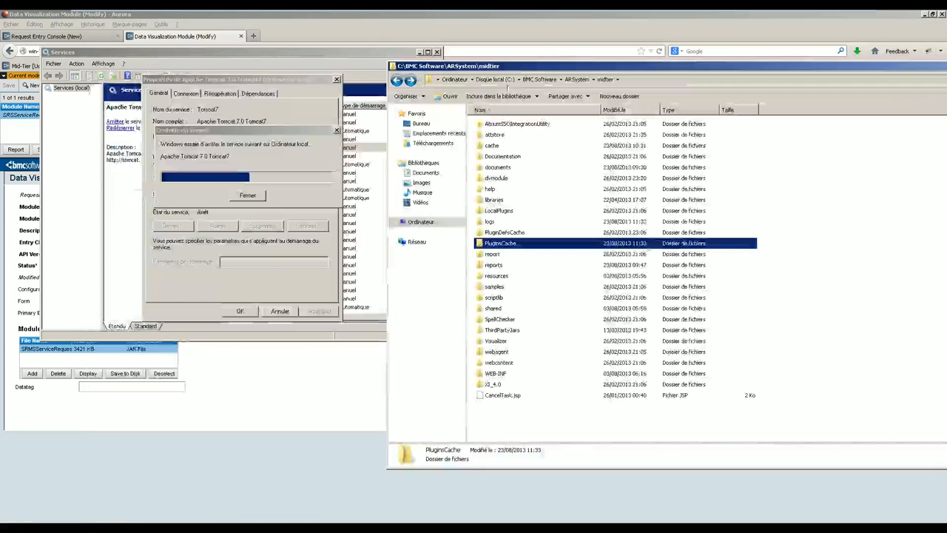
pyautogui.doubleClick(496, 244)
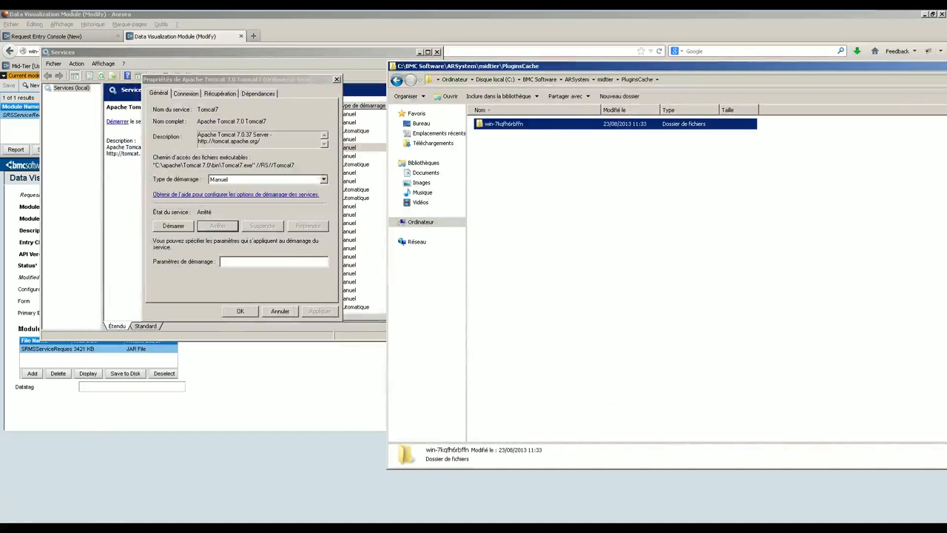
pyautogui.press('Delete')
pyautogui.press('Return')
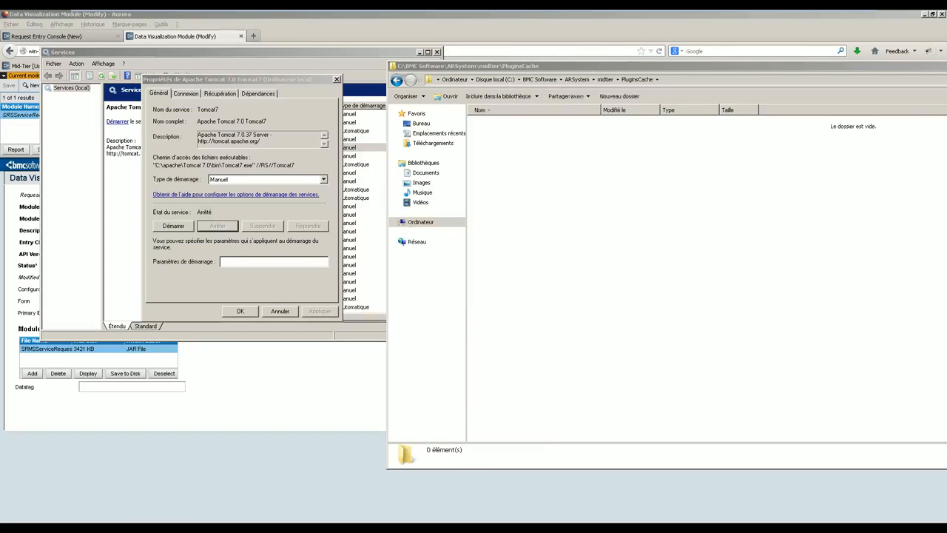
# Step: Start Tomcat7 again, minimize the PluginsCache window and return to the browser
pyautogui.click(177, 226)
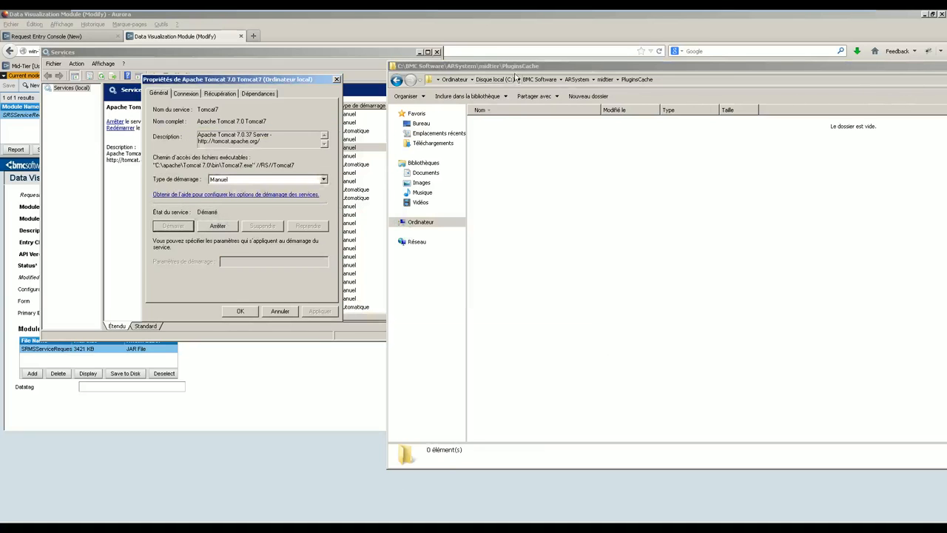
pyautogui.moveTo(525, 67); pyautogui.dragTo(339, 94)
pyautogui.moveTo(908, 91); pyautogui.dragTo(753, 78)
pyautogui.click(879, 80)
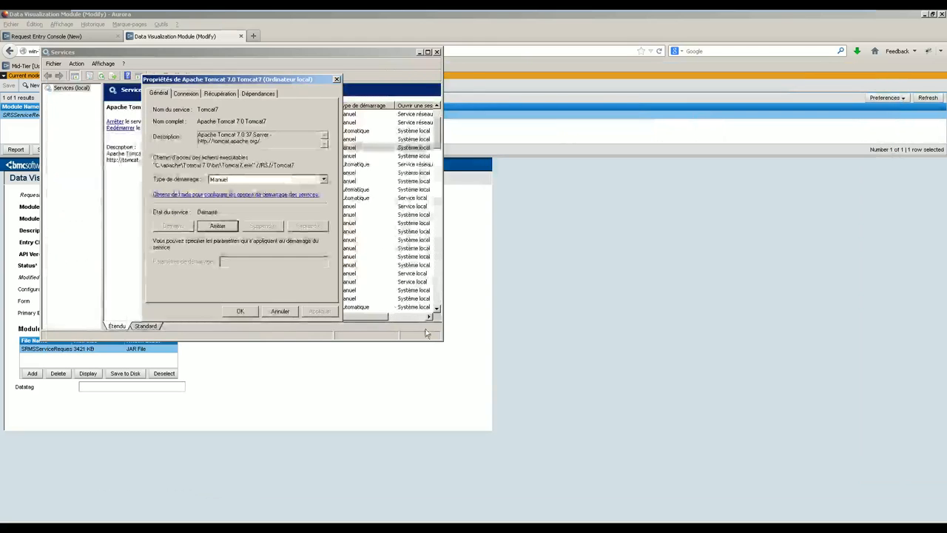
pyautogui.click(456, 296)
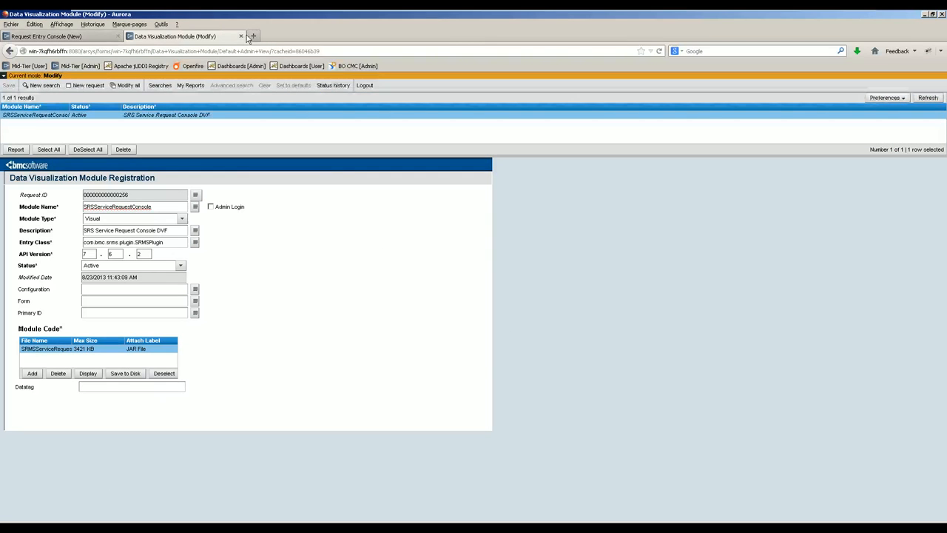
# Step: On the Request Entry Console tab, clear the browser's cached web content via Options > Réseau
pyautogui.click(66, 36)
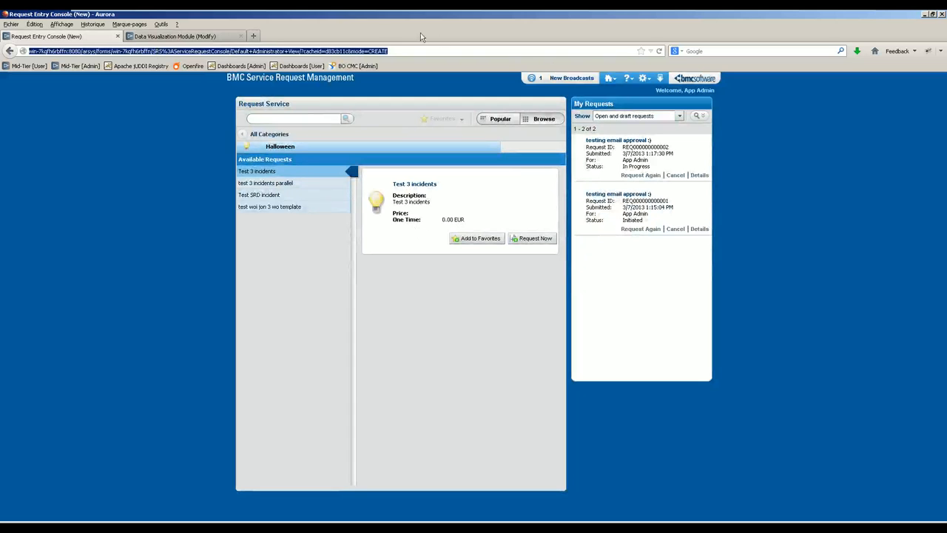
pyautogui.click(162, 23)
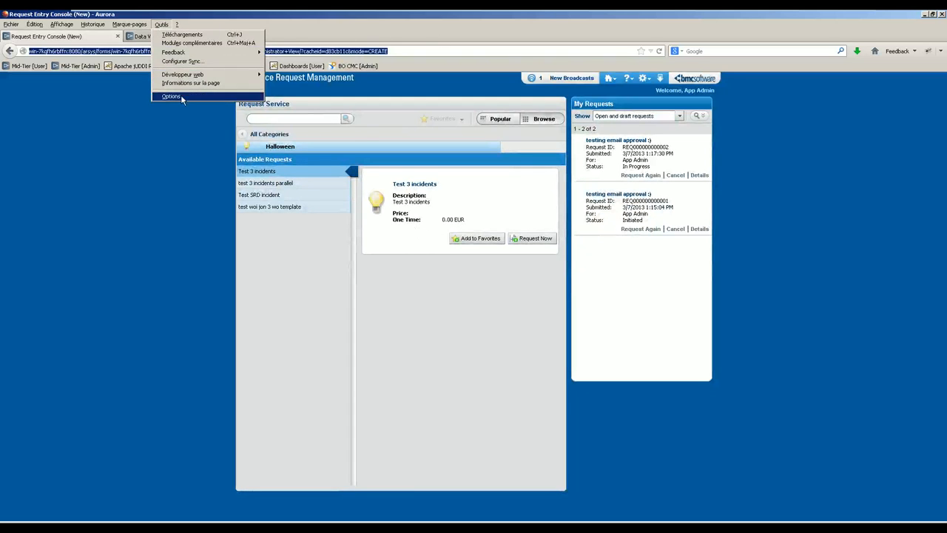
pyautogui.click(167, 95)
pyautogui.click(556, 213)
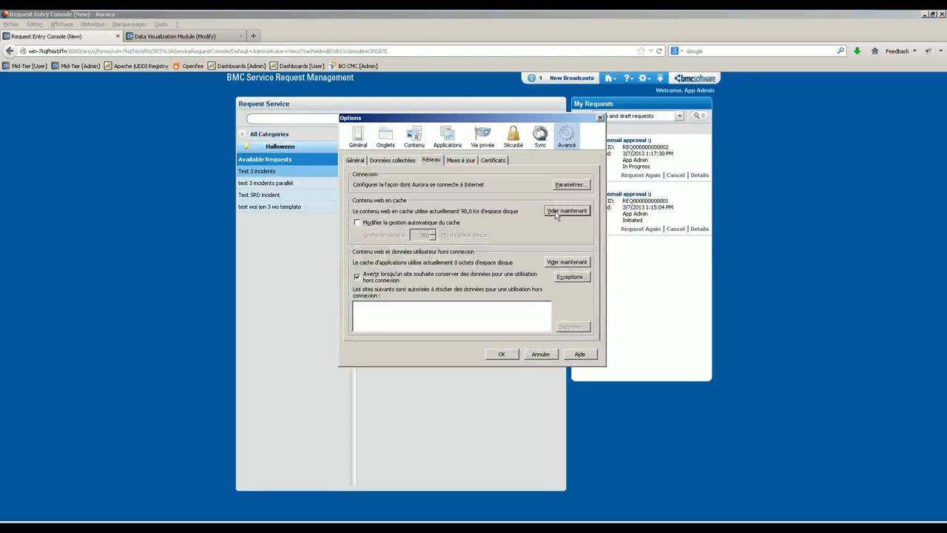
pyautogui.click(503, 354)
pyautogui.click(684, 438)
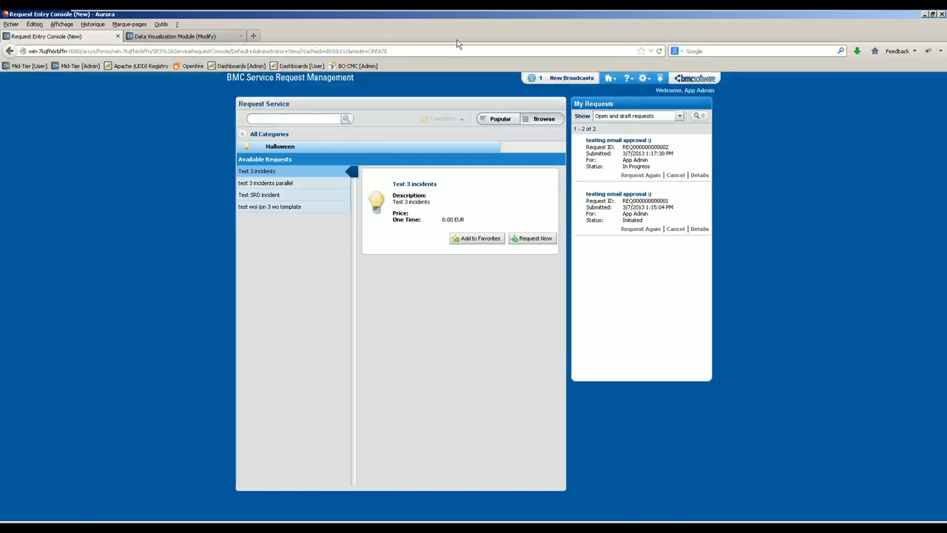
# Step: Reload the console, leave the page, and log back in with the admin account
pyautogui.click(658, 51)
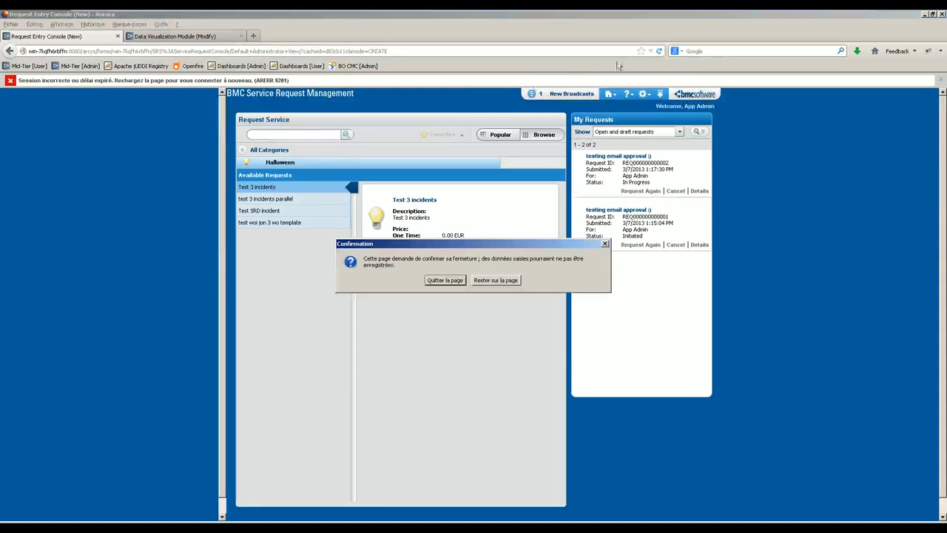
pyautogui.click(446, 281)
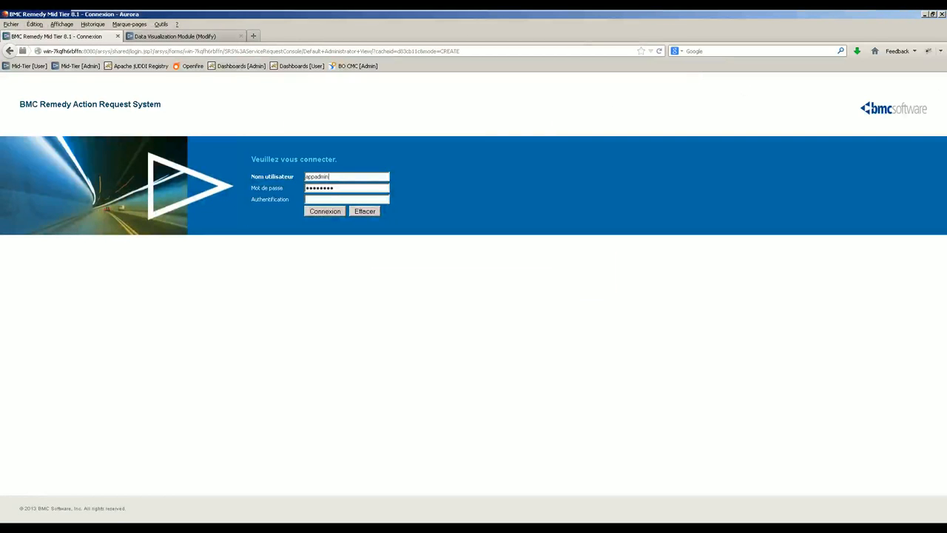
pyautogui.press('Return')
pyautogui.press('Return')
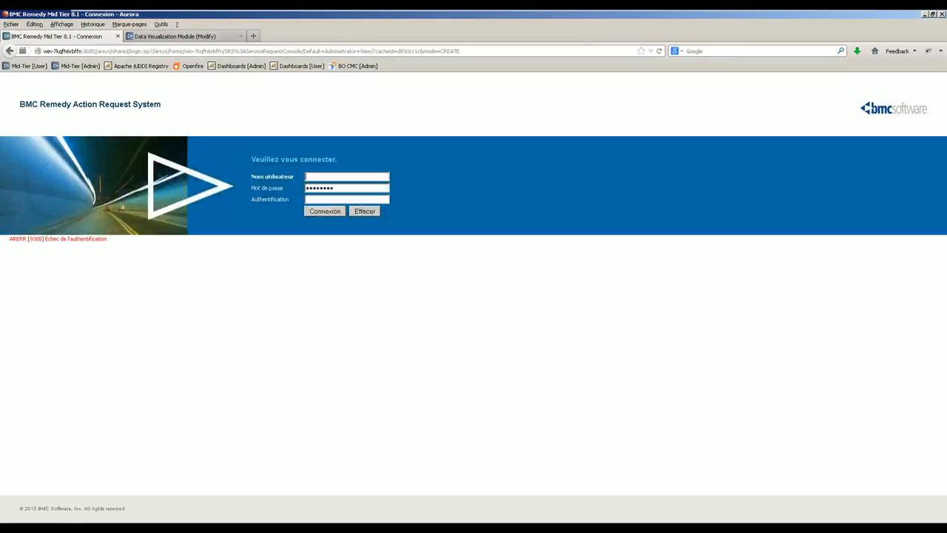
pyautogui.write('appadmin')
pyautogui.press('Return')
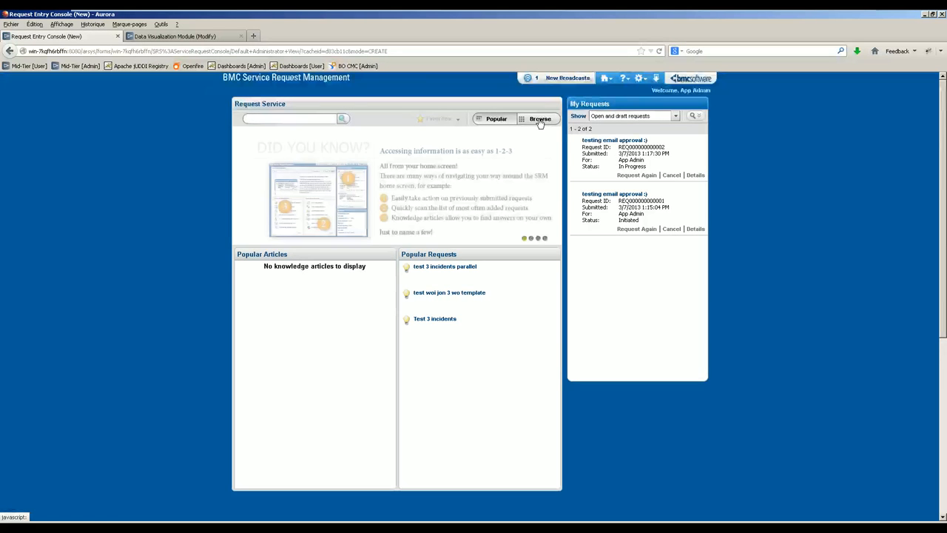
# Step: Browse categories and inspect the All Categories label in Firebug
pyautogui.click(540, 119)
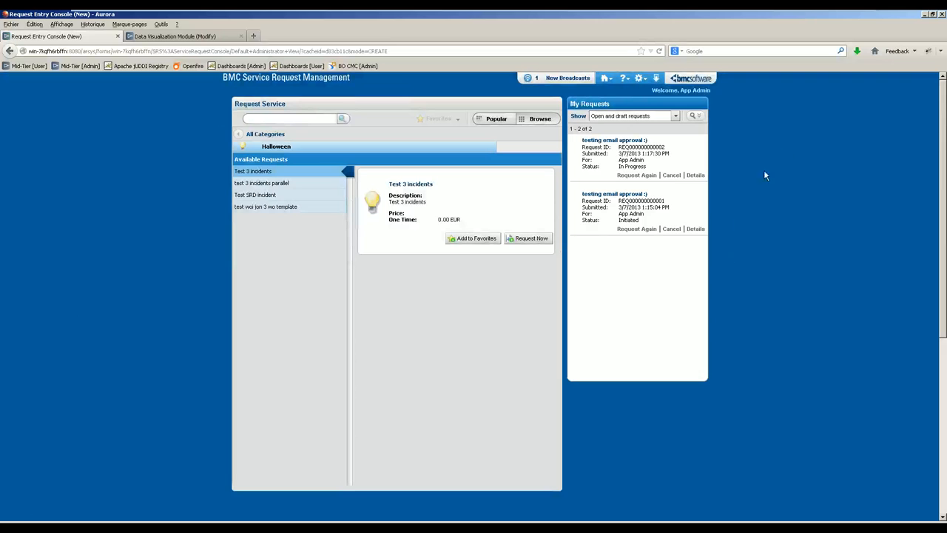
pyautogui.click(929, 51)
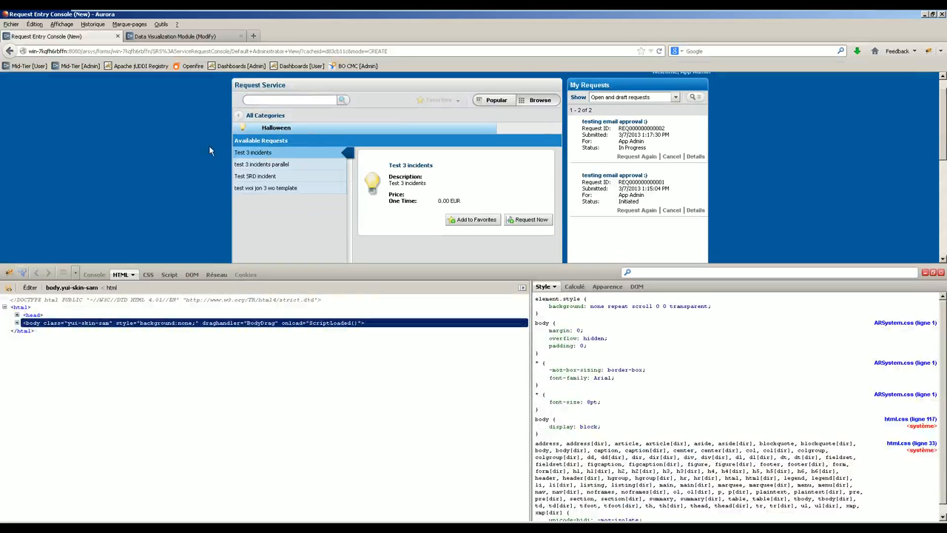
pyautogui.click(25, 275)
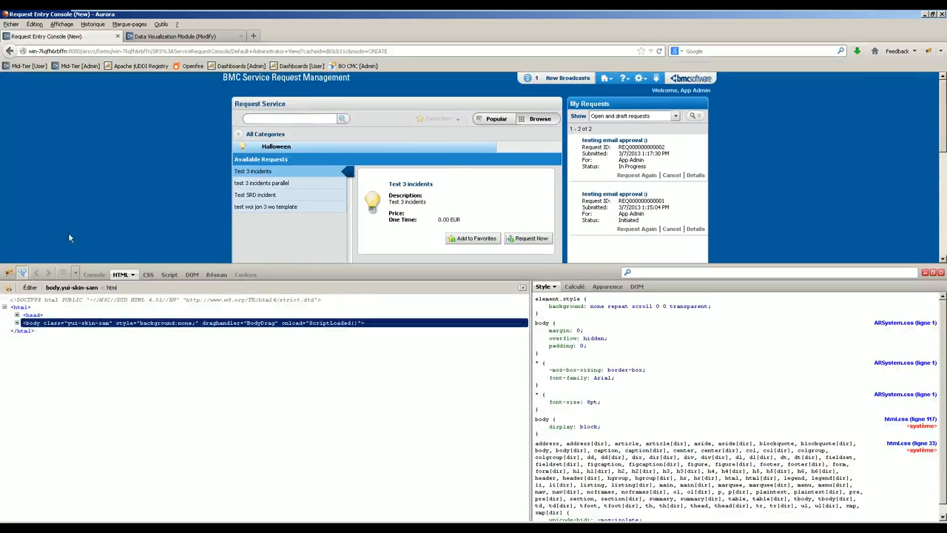
pyautogui.click(264, 137)
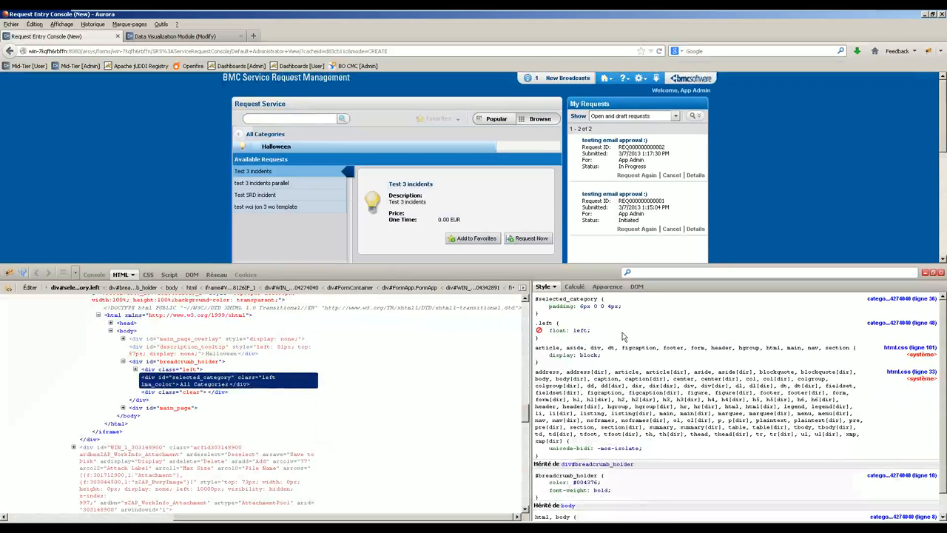
# Step: Open the categories.css stylesheet (line 48 link) in a new tab
pyautogui.scroll(-1, 565, 368)
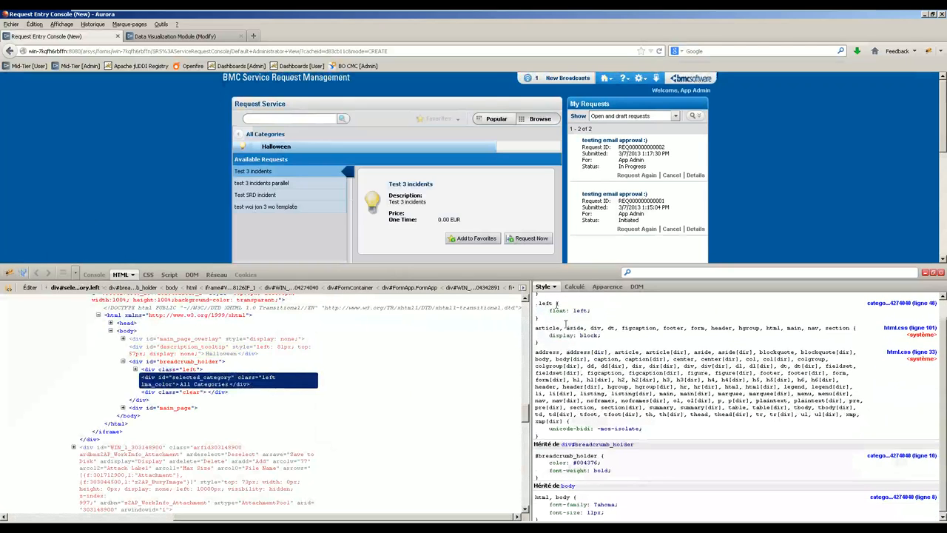
pyautogui.scroll(1, 594, 402)
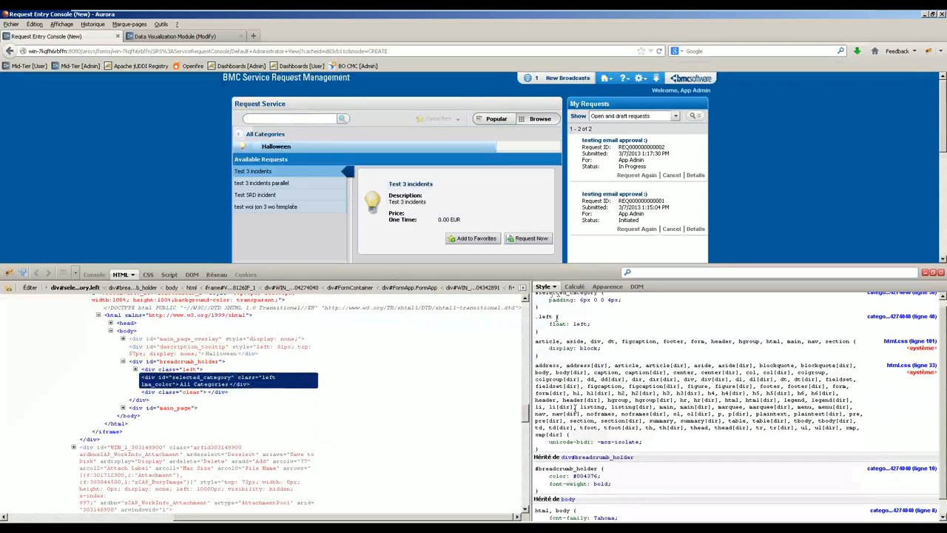
pyautogui.rightClick(898, 326)
pyautogui.click(906, 342)
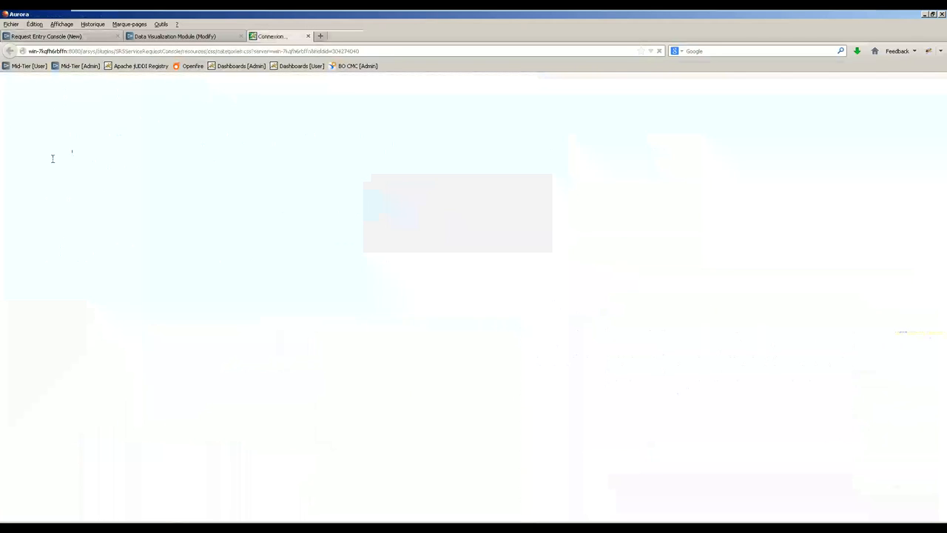
# Step: Review the categories.css rules with the inspector closed, then go back to the Data Visualization Module tab
pyautogui.moveTo(288, 170); pyautogui.dragTo(6, 158)
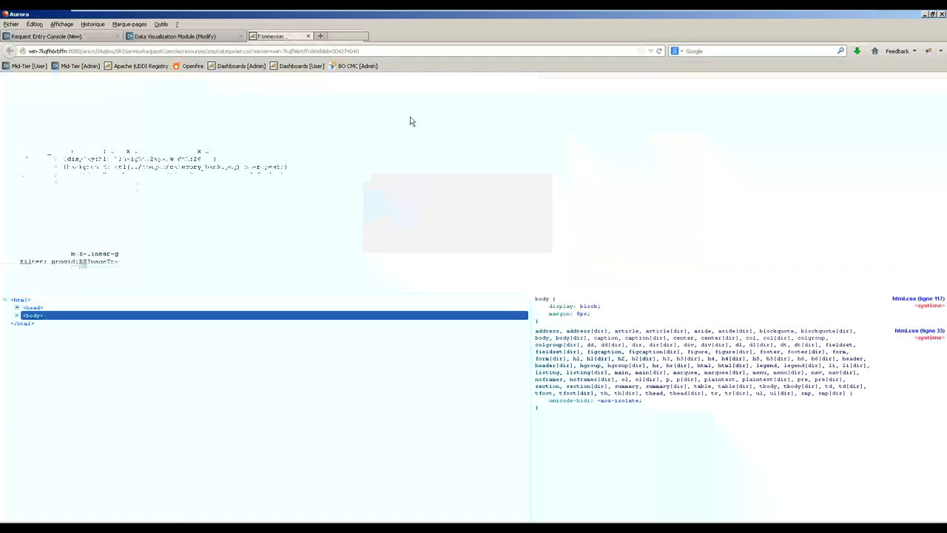
pyautogui.click(941, 274)
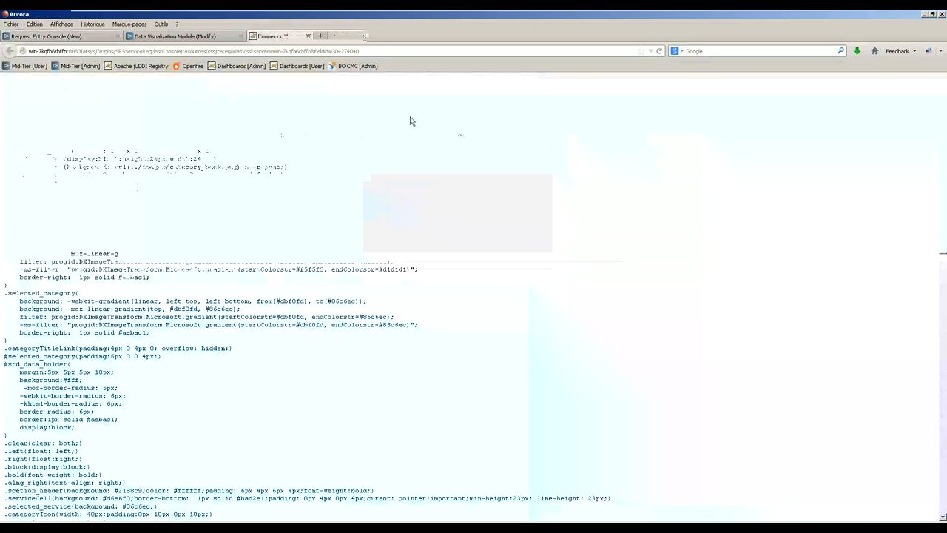
pyautogui.click(170, 36)
# Step: Open the AR System Resource Definitions form from the address bar
pyautogui.moveTo(153, 51); pyautogui.dragTo(469, 85)
pyautogui.write('AR ')
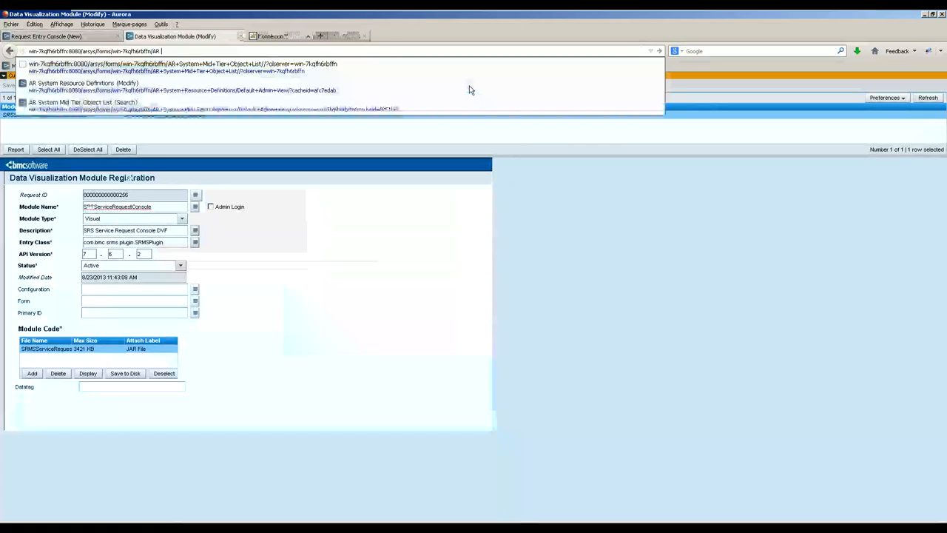
pyautogui.write('Res')
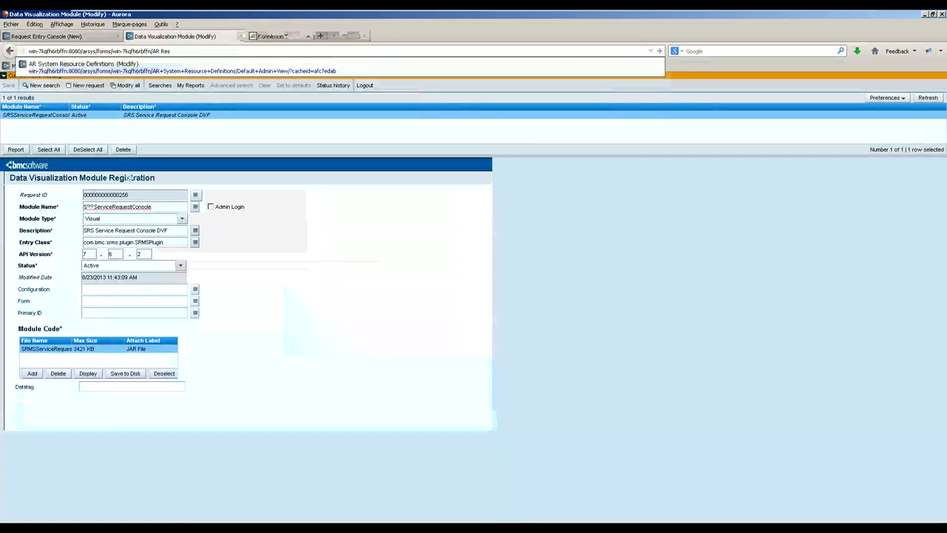
pyautogui.press('Down')
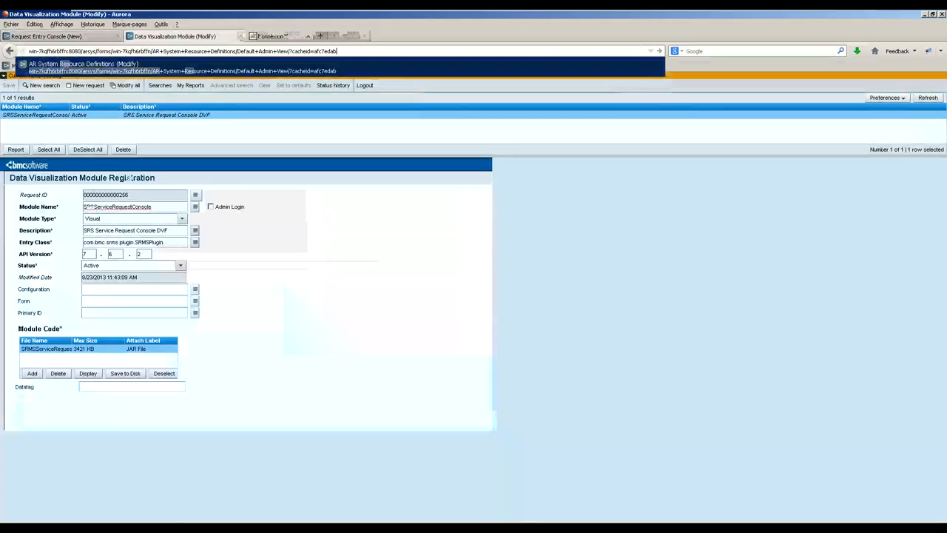
pyautogui.press('Return')
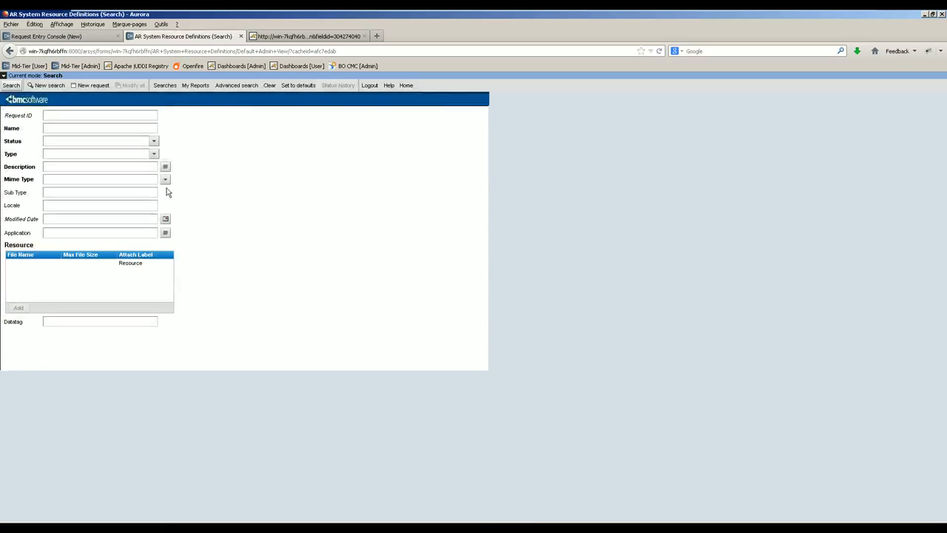
# Step: Search resource definitions filtered to Mime Type text/css
pyautogui.click(165, 180)
pyautogui.click(177, 198)
pyautogui.click(22, 86)
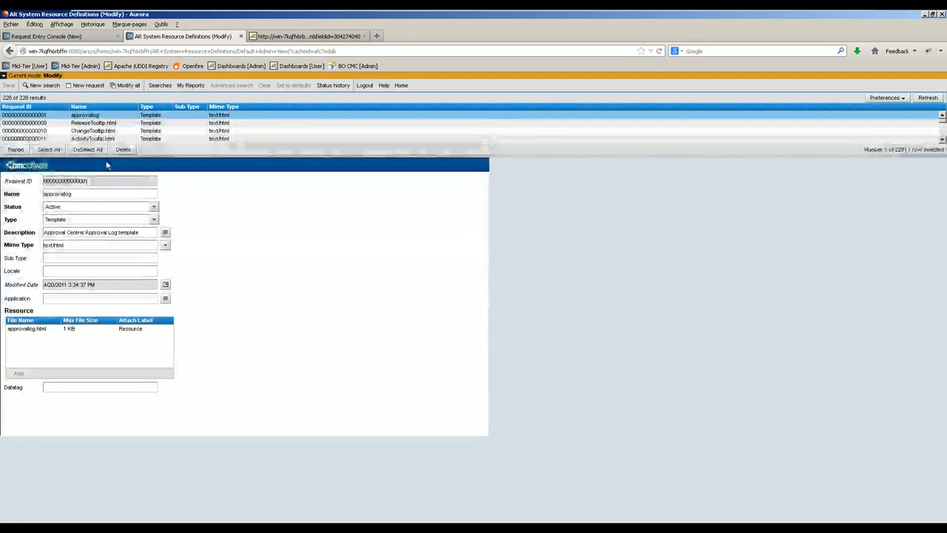
pyautogui.click(46, 86)
pyautogui.click(166, 179)
pyautogui.click(172, 197)
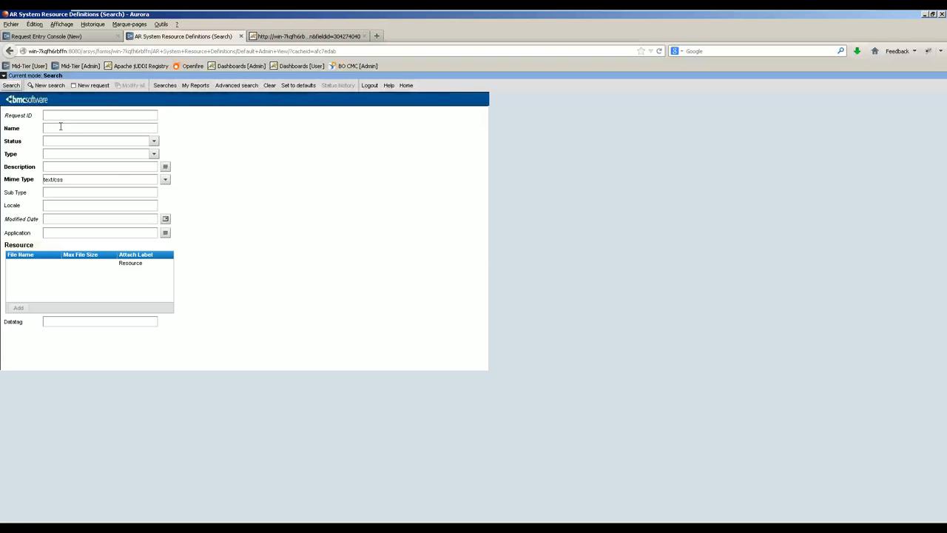
pyautogui.click(16, 85)
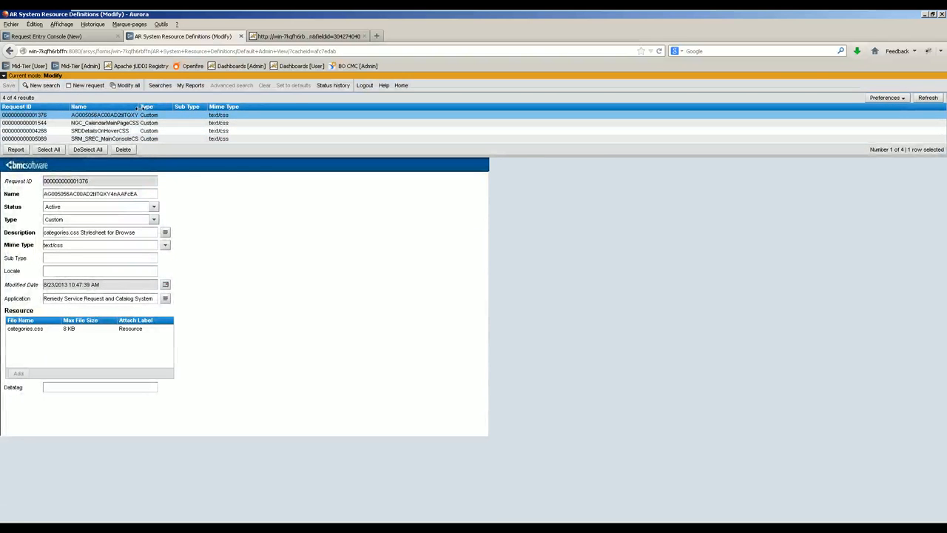
# Step: Widen the Name column and results list to show all four, loading SRM_SREC_MainConsoleCSS
pyautogui.moveTo(141, 108); pyautogui.dragTo(194, 106)
pyautogui.moveTo(195, 154)
pyautogui.mouseDown()
pyautogui.moveTo(201, 185)
pyautogui.moveTo(203, 163)
pyautogui.mouseUp()
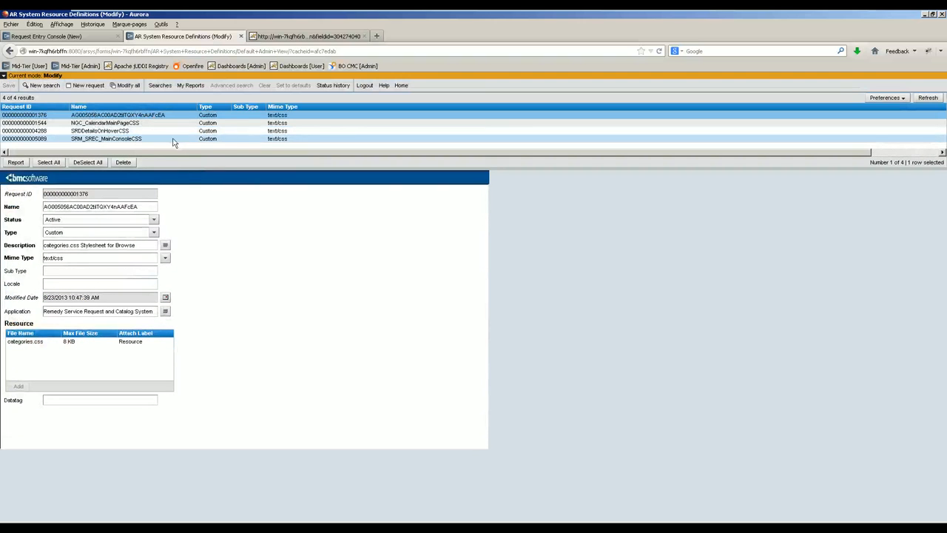
pyautogui.click(116, 139)
# Step: Load the categories.css stylesheet record and select its categories.css attachment
pyautogui.click(100, 131)
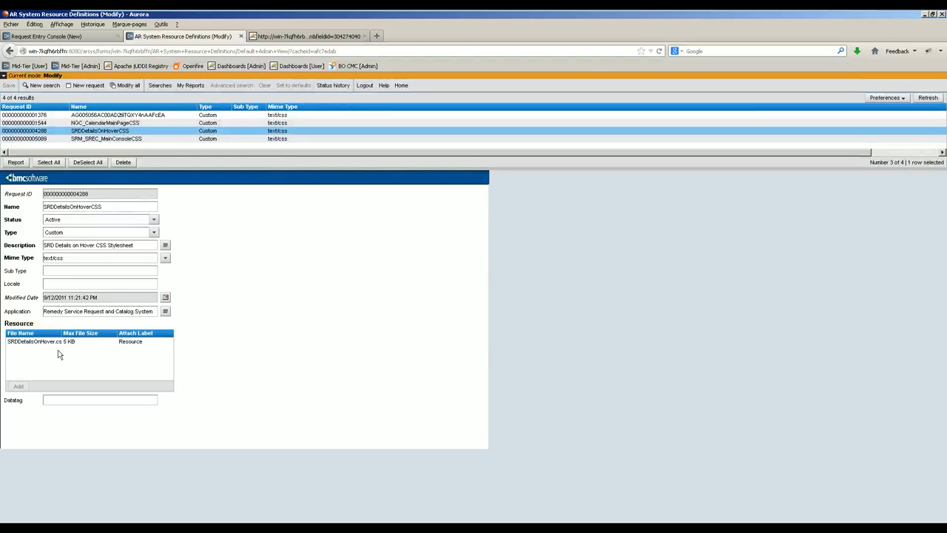
pyautogui.click(124, 123)
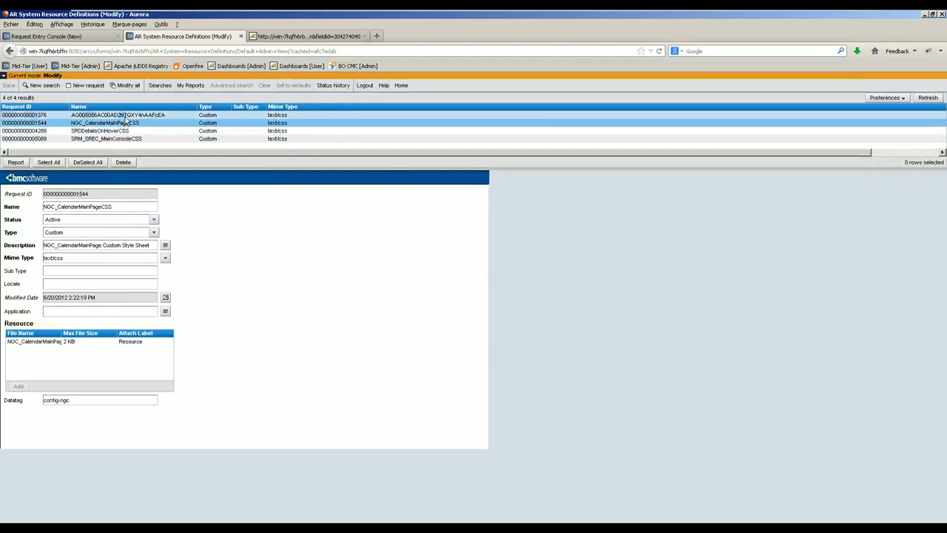
pyautogui.click(124, 116)
pyautogui.click(49, 342)
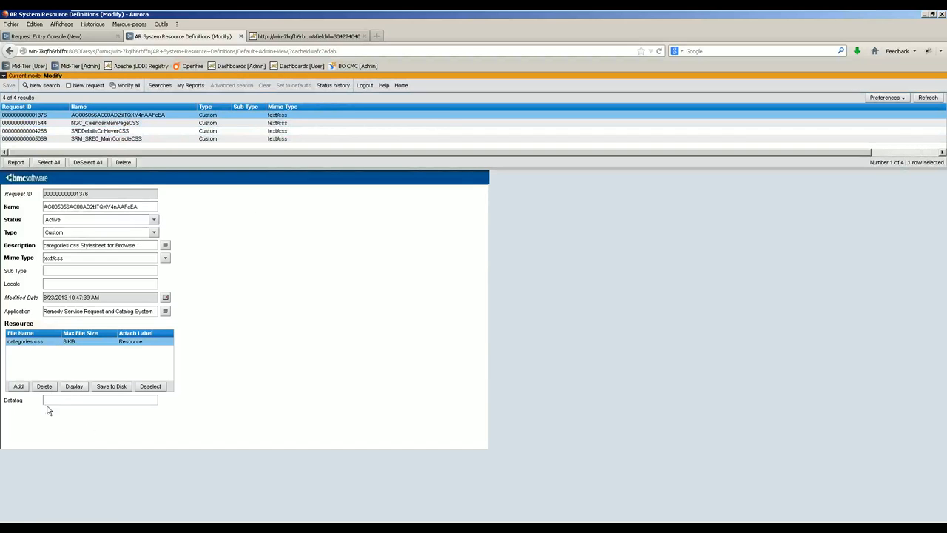
# Step: Save the attachment to the desktop as categories_backup_20130823.css
pyautogui.click(120, 389)
pyautogui.click(508, 277)
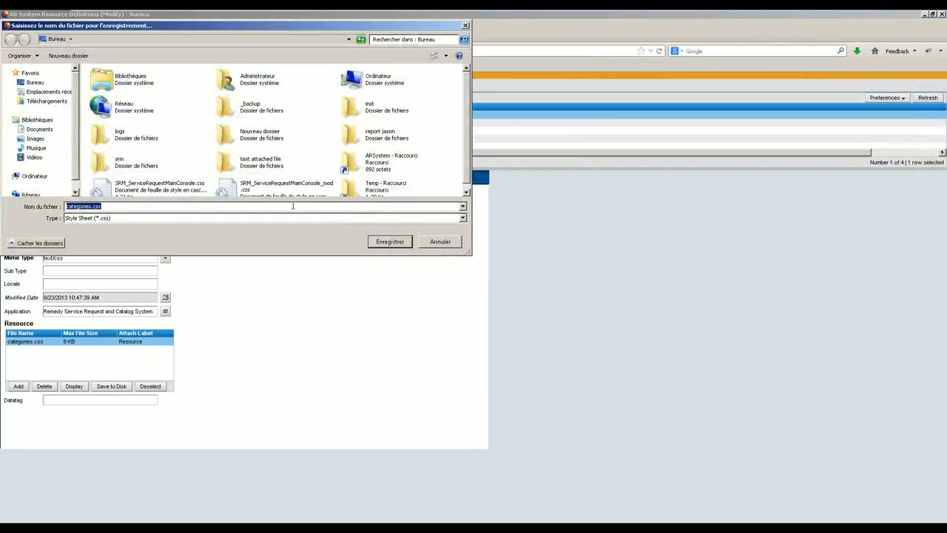
pyautogui.click(98, 206)
pyautogui.write('_backup_20130823')
pyautogui.hotkey('ctrl', 'a')
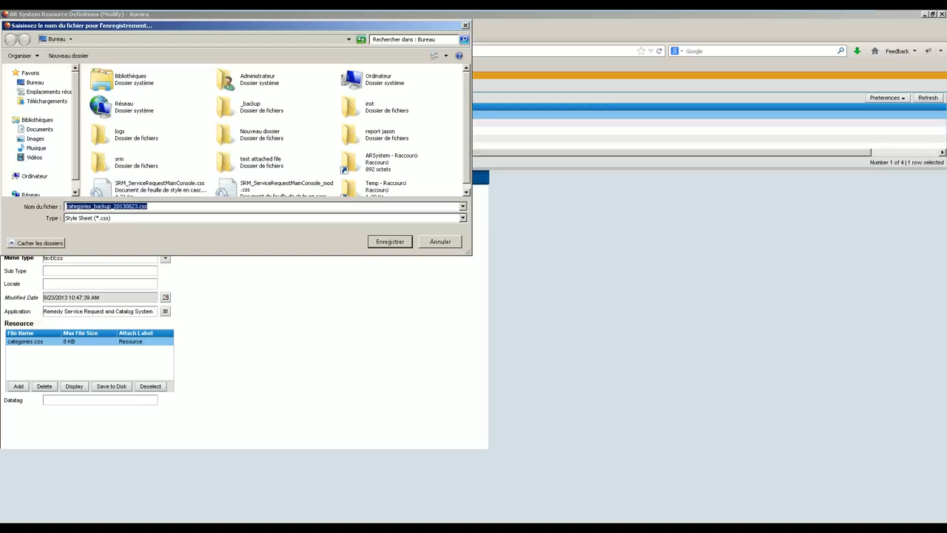
pyautogui.click(400, 243)
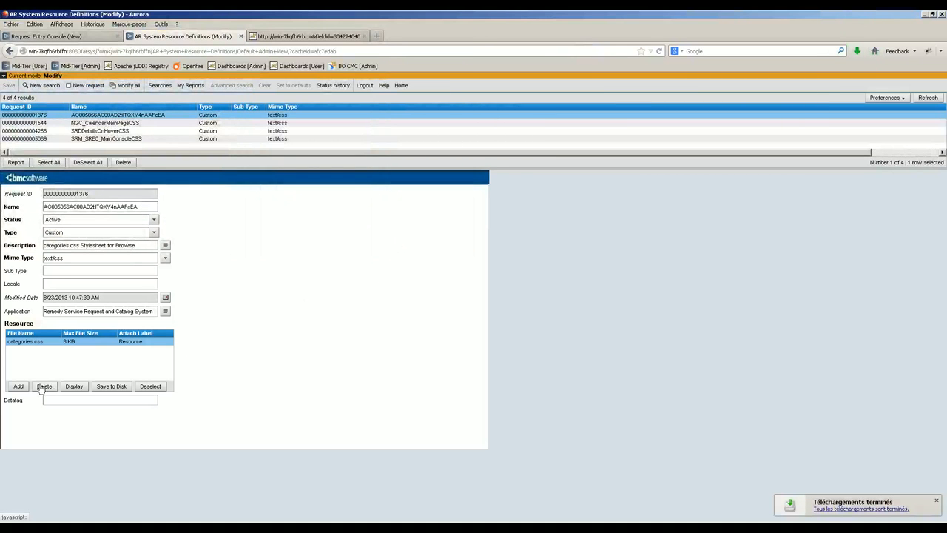
# Step: Save the attachment again as categories.css in the srm folder, replacing the existing file
pyautogui.click(124, 388)
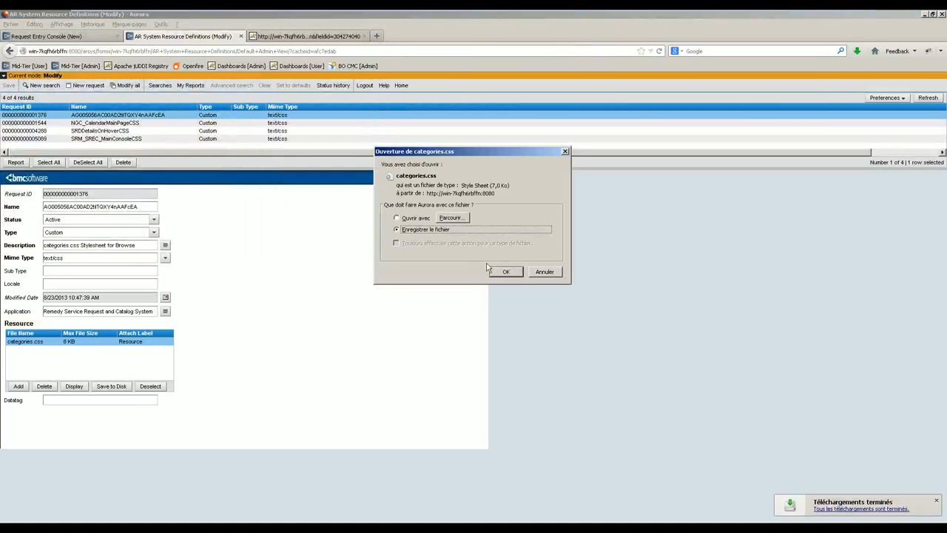
pyautogui.click(510, 272)
pyautogui.doubleClick(121, 159)
pyautogui.click(391, 246)
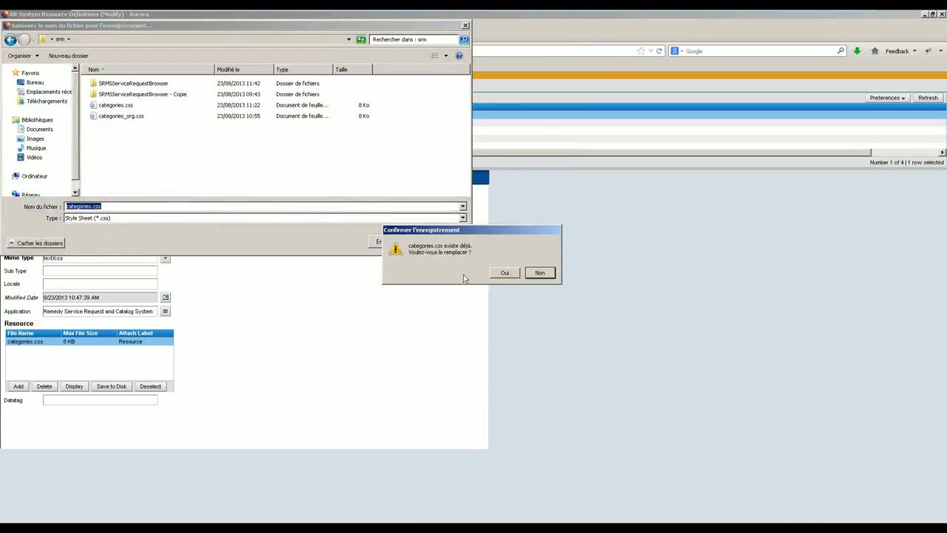
pyautogui.click(509, 273)
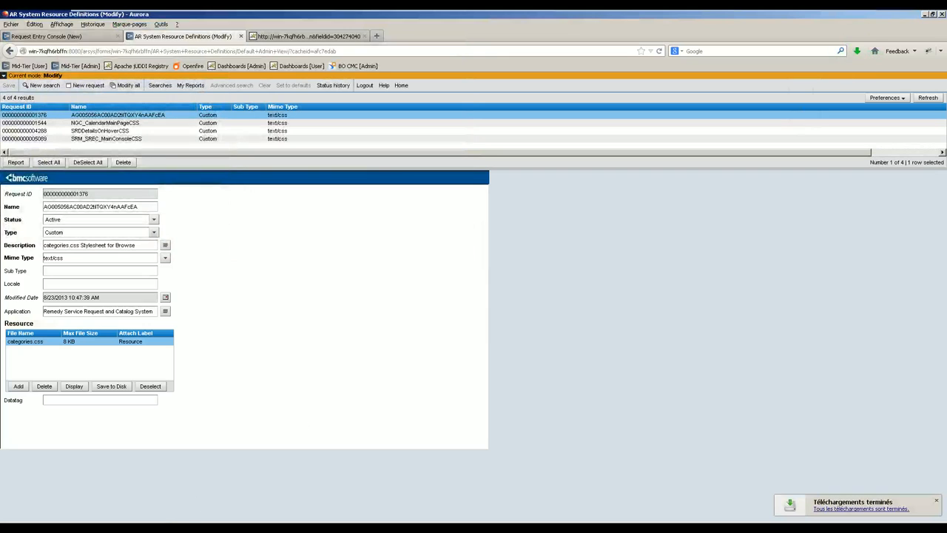
pyautogui.click(108, 527)
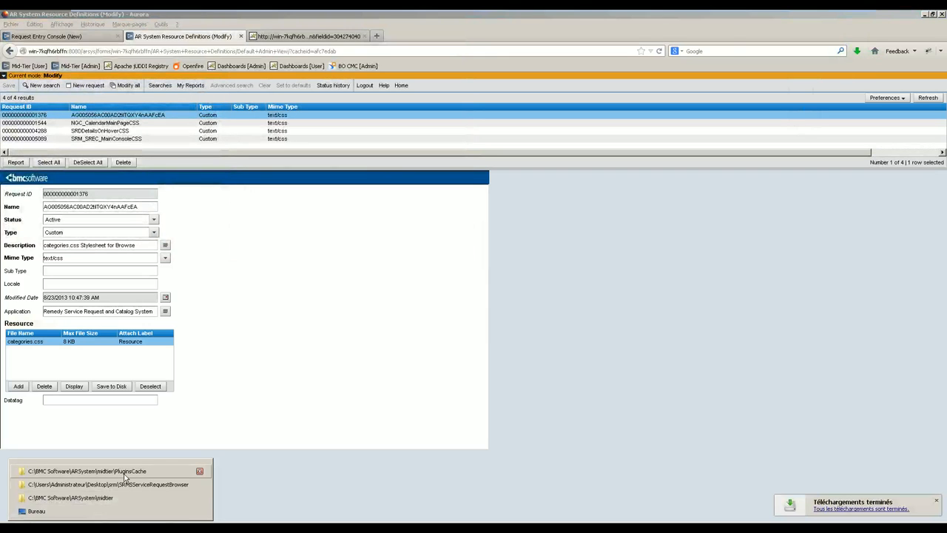
# Step: Open the srm folder's categories.css with Edit with Notepad++
pyautogui.click(97, 485)
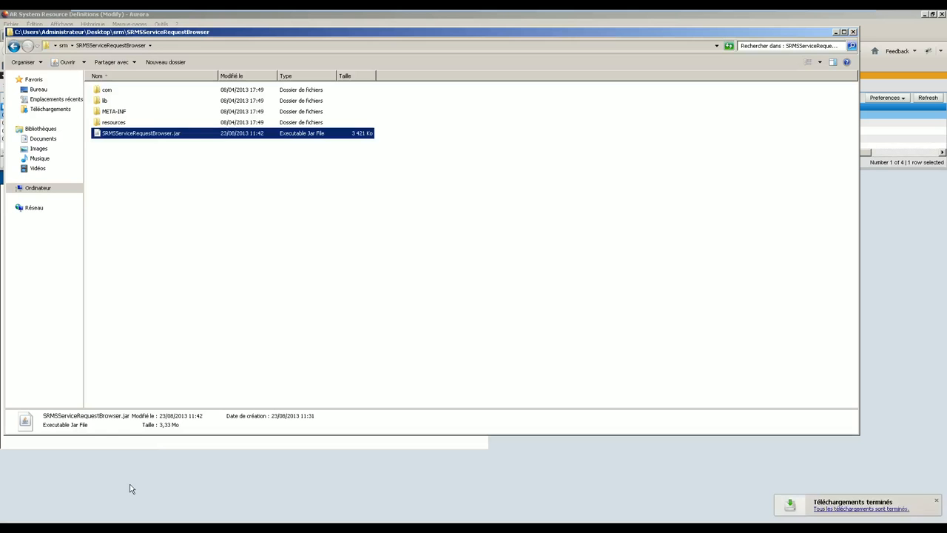
pyautogui.click(66, 46)
pyautogui.click(116, 113)
pyautogui.rightClick(117, 113)
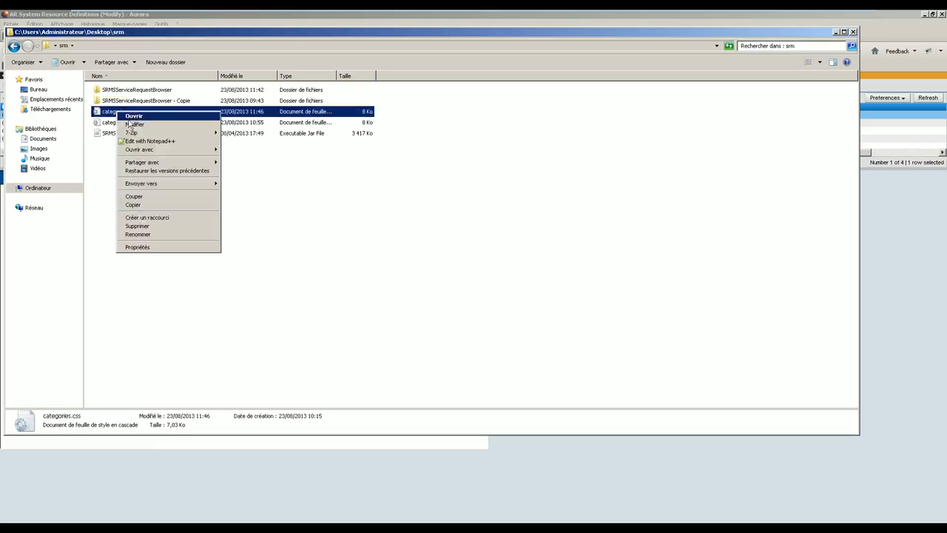
pyautogui.click(145, 141)
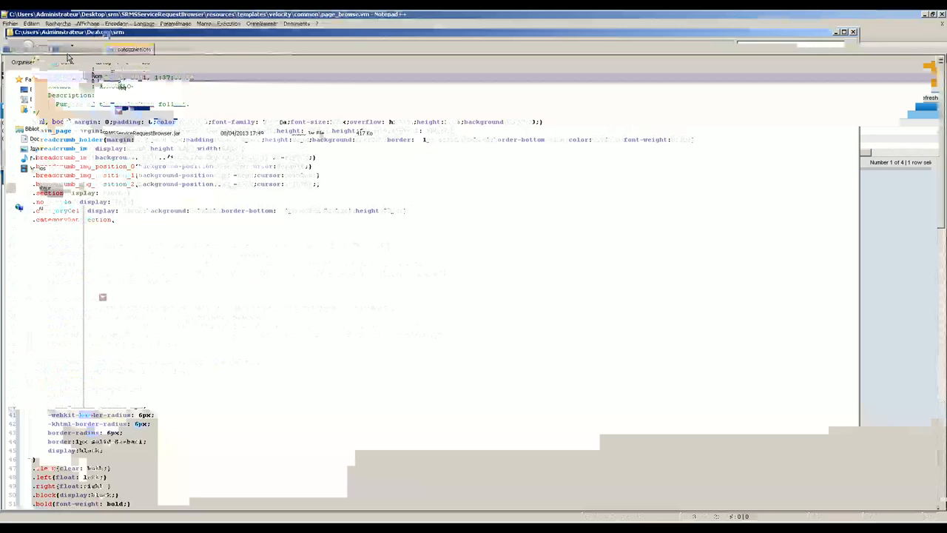
# Step: Copy the .lma_color {color: #ff0000;} line from the other categories.css tab
pyautogui.click(32, 50)
pyautogui.click(142, 52)
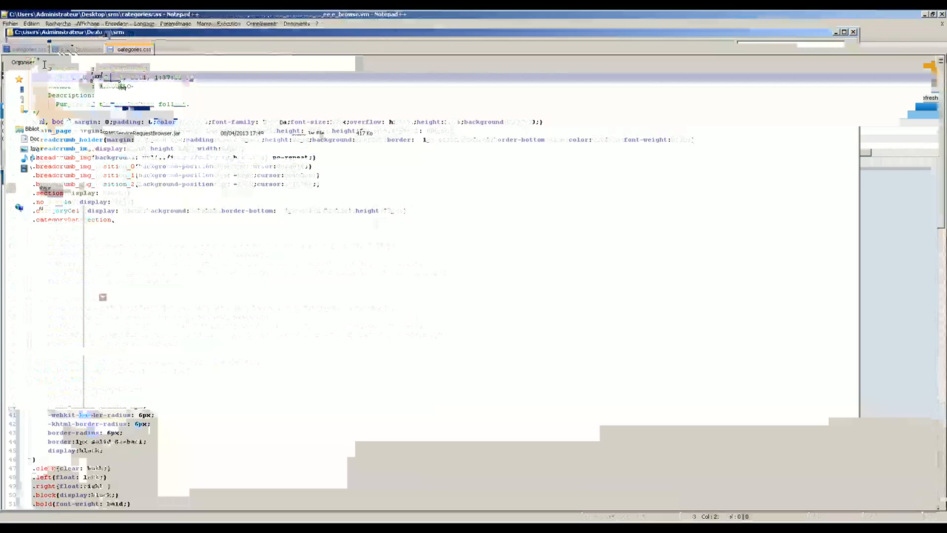
pyautogui.click(31, 49)
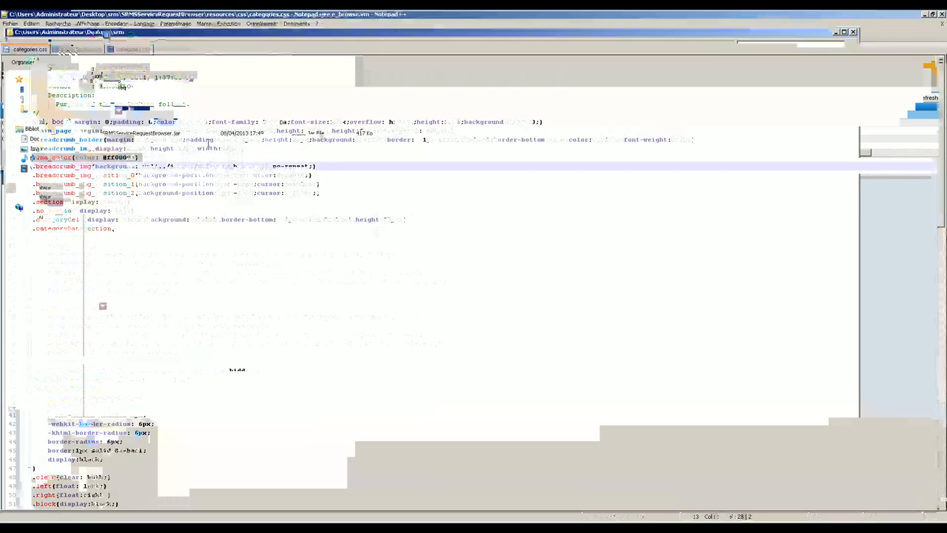
pyautogui.click(225, 154)
pyautogui.hotkey('shift', 'Home')
pyautogui.hotkey('ctrl', 'c')
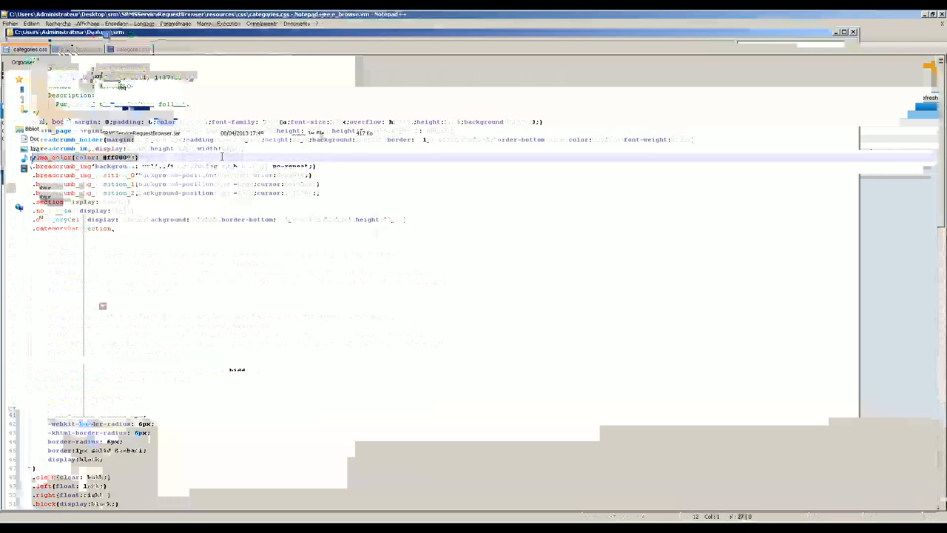
# Step: Paste the .lma_color rule on a new line after line 11 and save the file
pyautogui.click(134, 49)
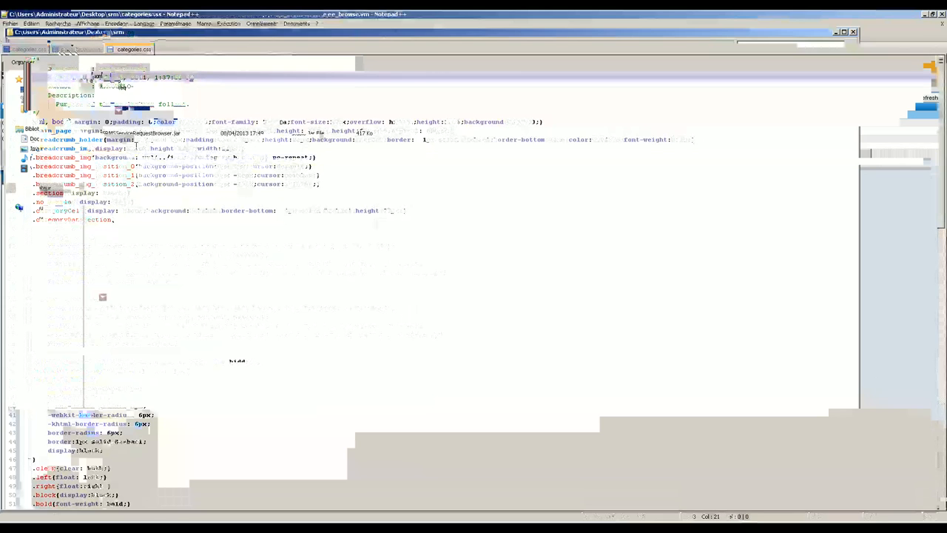
pyautogui.click(145, 148)
pyautogui.press('Return')
pyautogui.hotkey('ctrl', 'v')
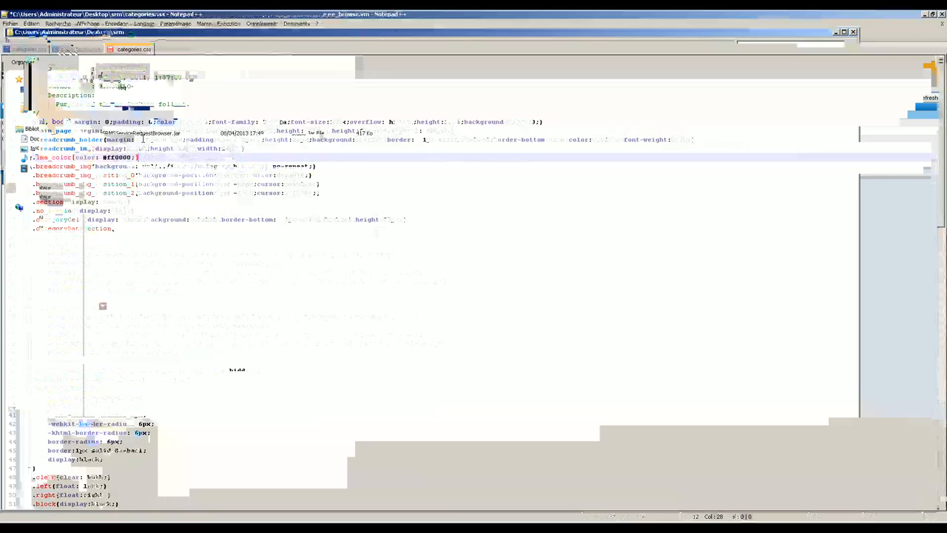
pyautogui.hotkey('ctrl', 's')
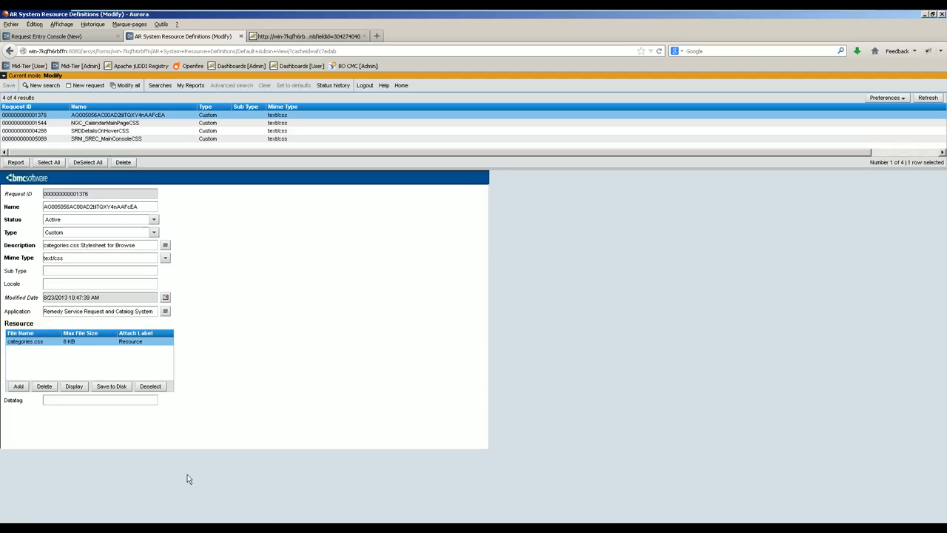
# Step: Replace the resource record's categories.css attachment with the edited copy from the srm folder
pyautogui.click(44, 386)
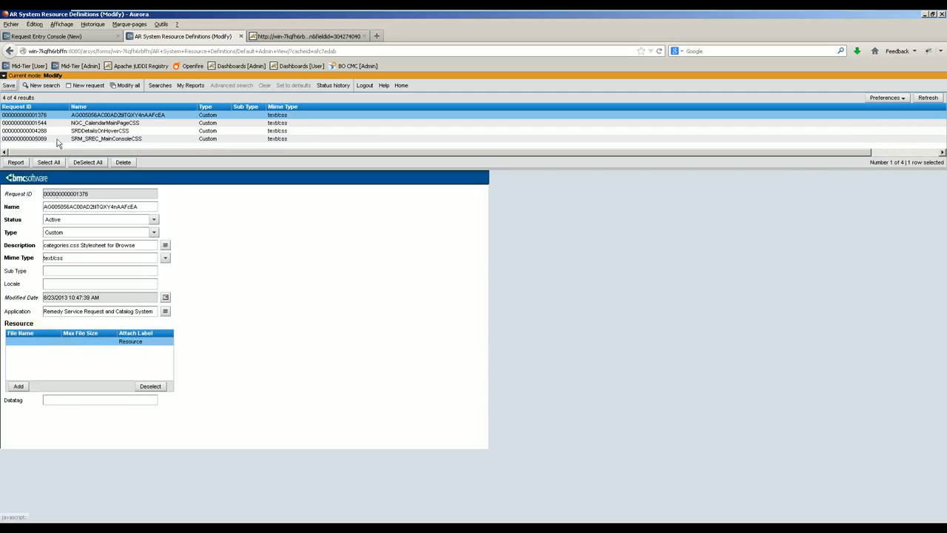
pyautogui.click(9, 85)
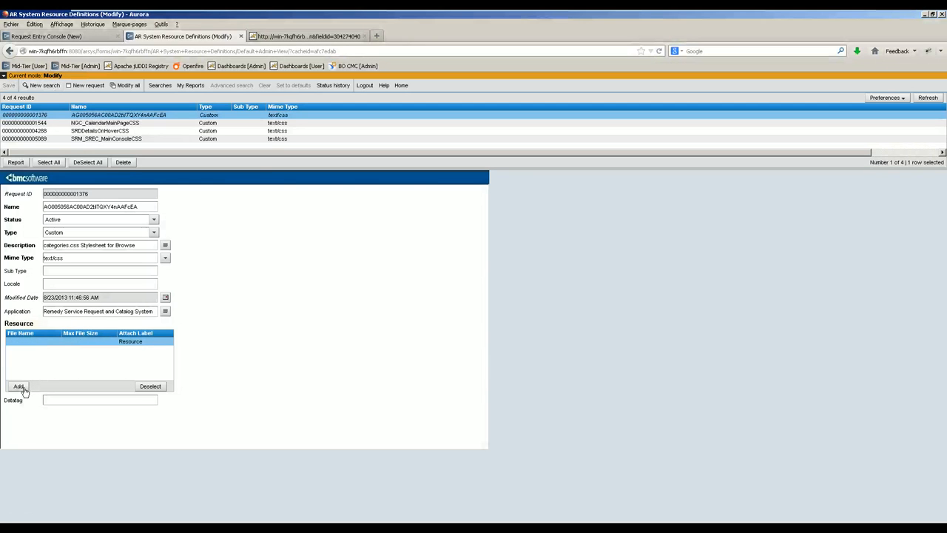
pyautogui.click(20, 386)
pyautogui.click(432, 279)
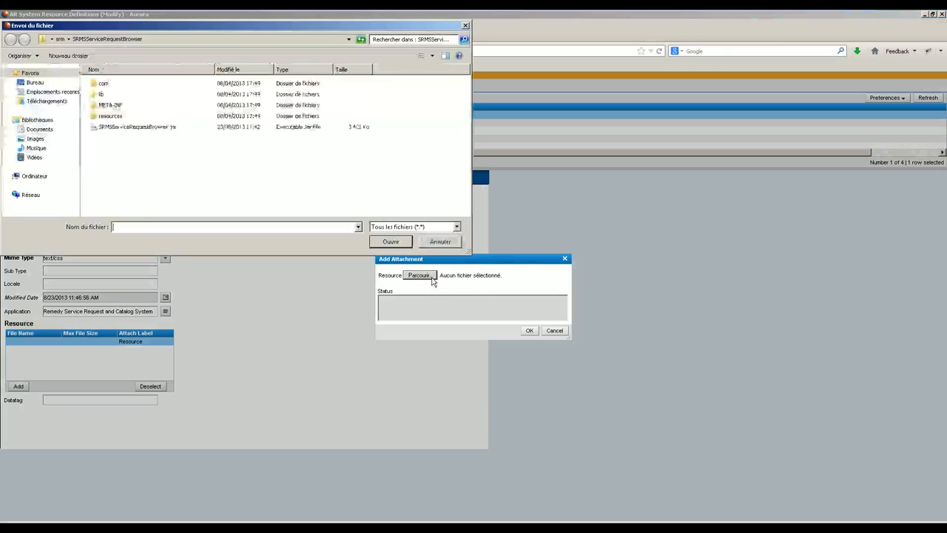
pyautogui.click(62, 40)
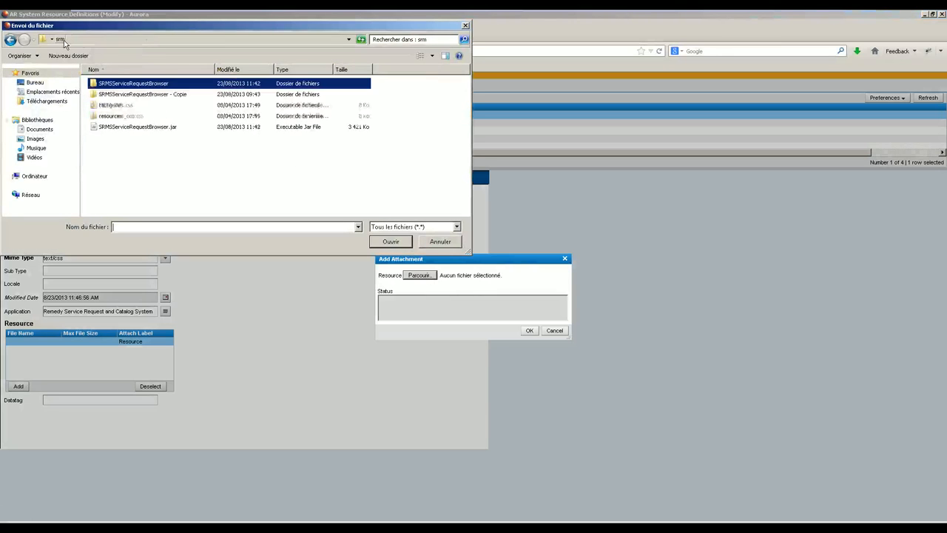
pyautogui.click(120, 110)
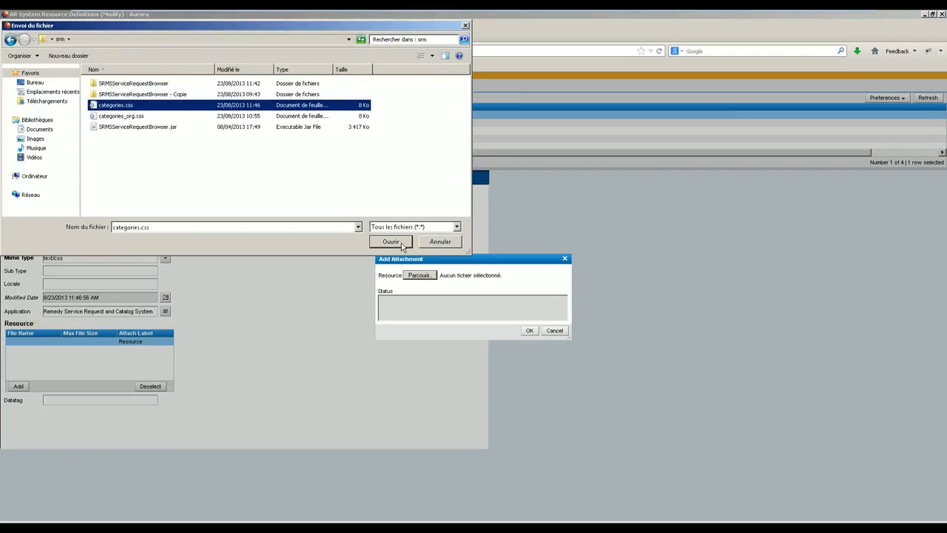
pyautogui.click(391, 242)
pyautogui.click(530, 331)
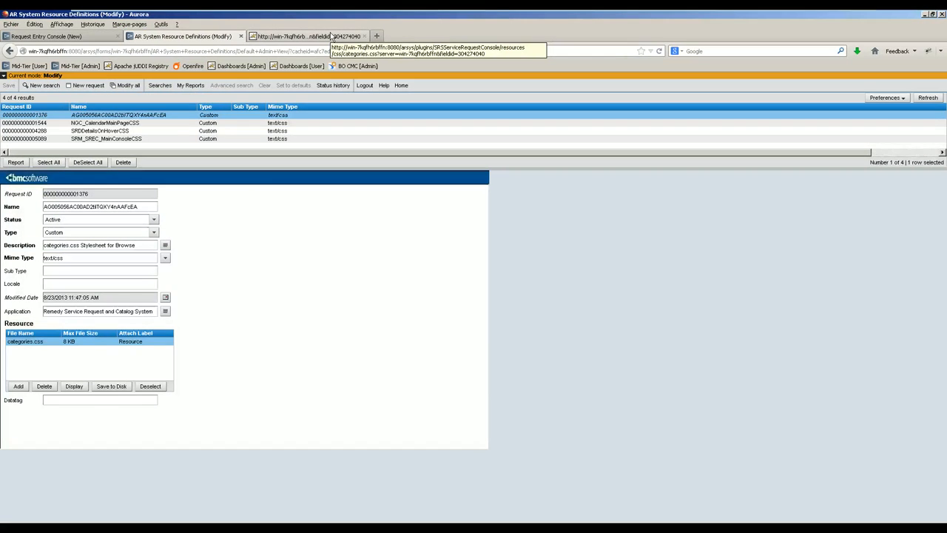
# Step: Clear the browser's cached web content and close the categories.css tab
pyautogui.click(160, 23)
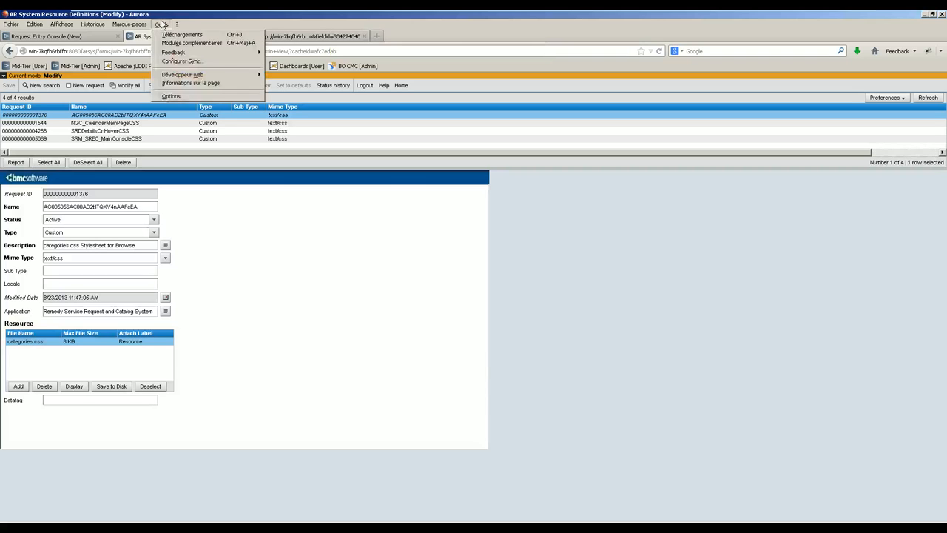
pyautogui.click(202, 97)
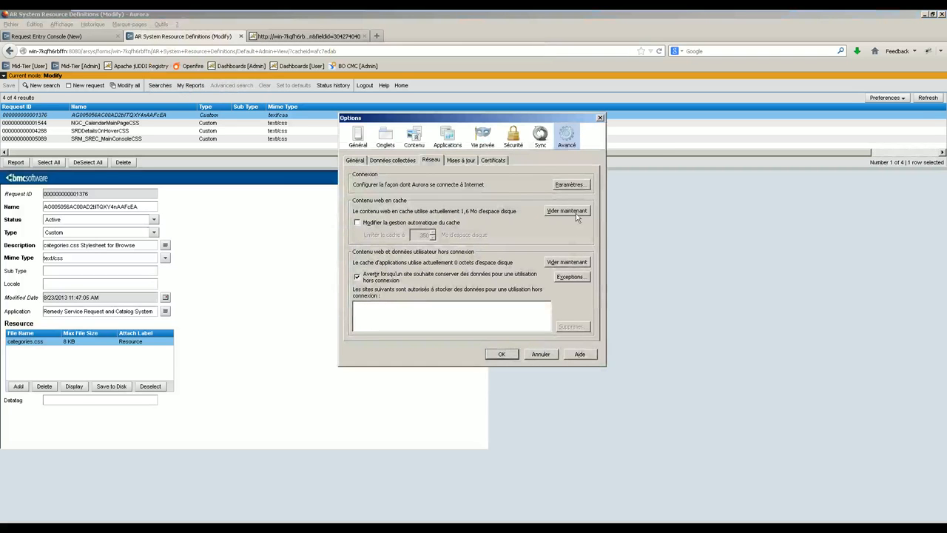
pyautogui.click(501, 353)
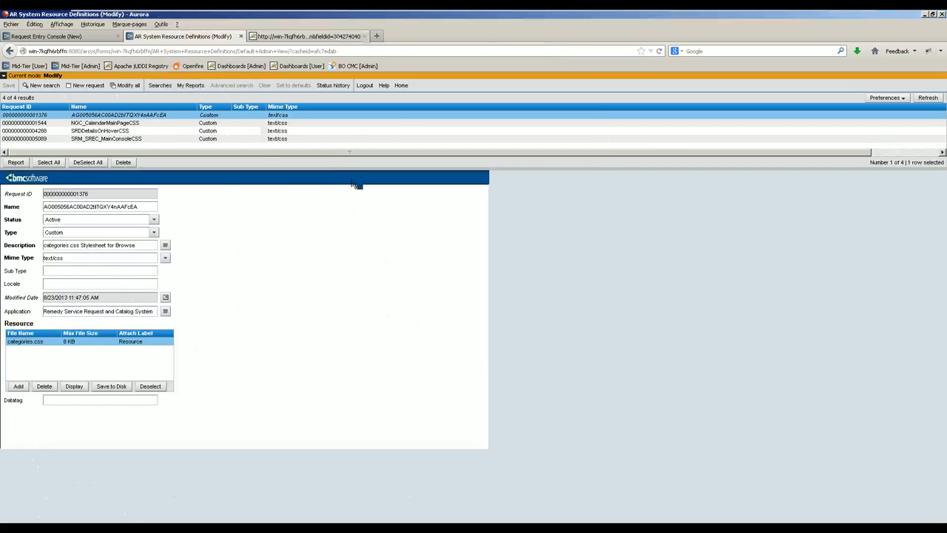
pyautogui.click(368, 36)
# Step: Flush the Mid Tier cache, log back into the Configuration Tool, and flush again so counts read 0
pyautogui.click(81, 36)
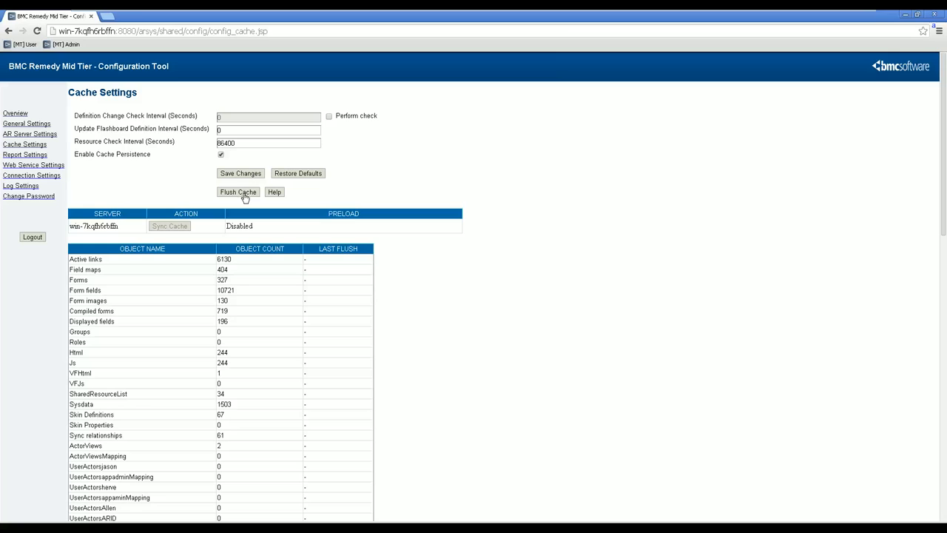
pyautogui.click(245, 197)
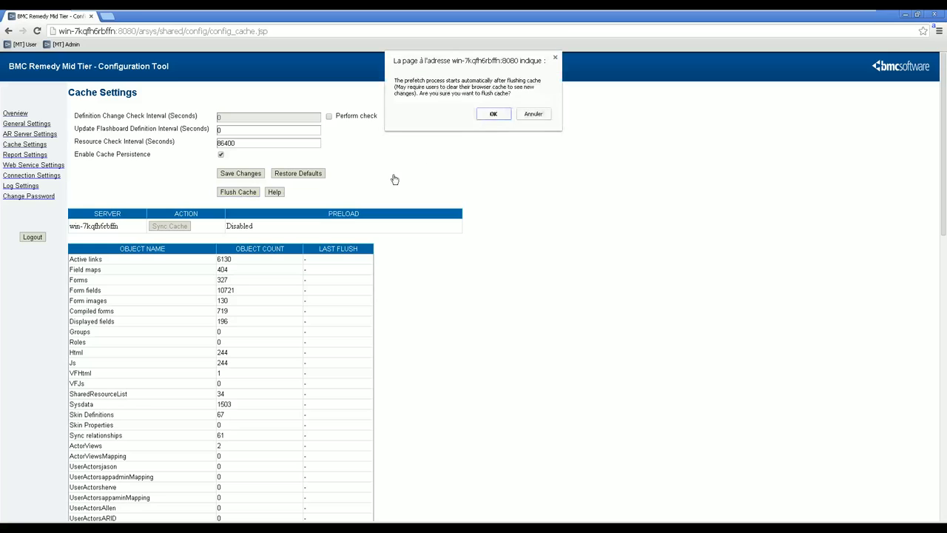
pyautogui.click(493, 115)
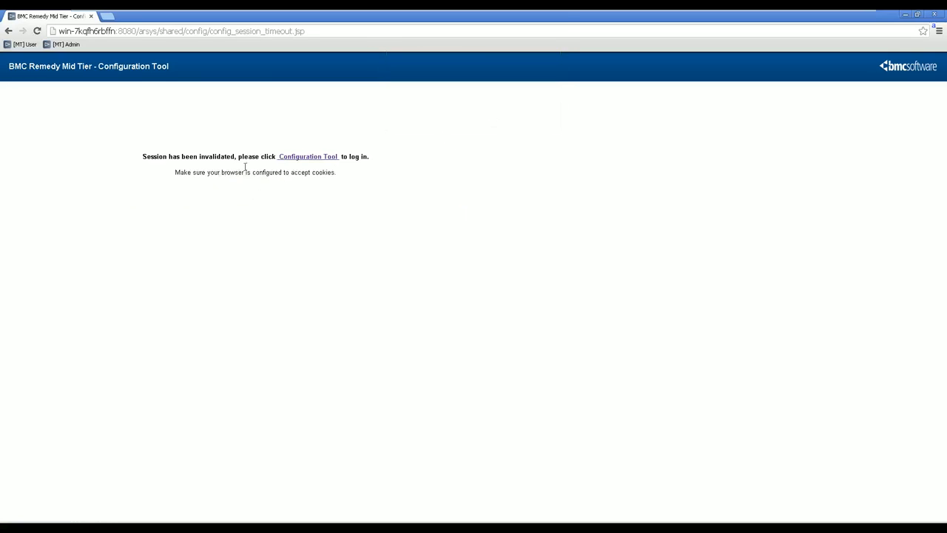
pyautogui.click(300, 158)
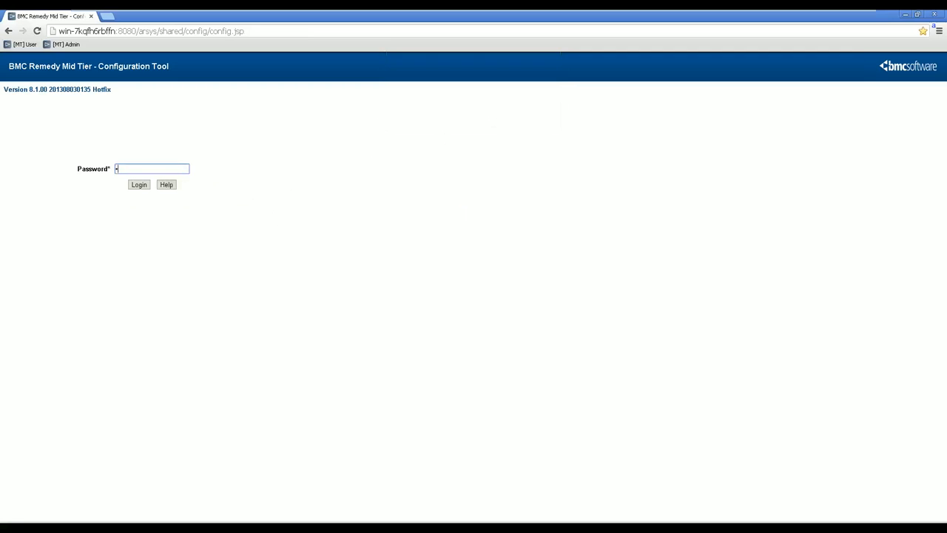
pyautogui.press('Return')
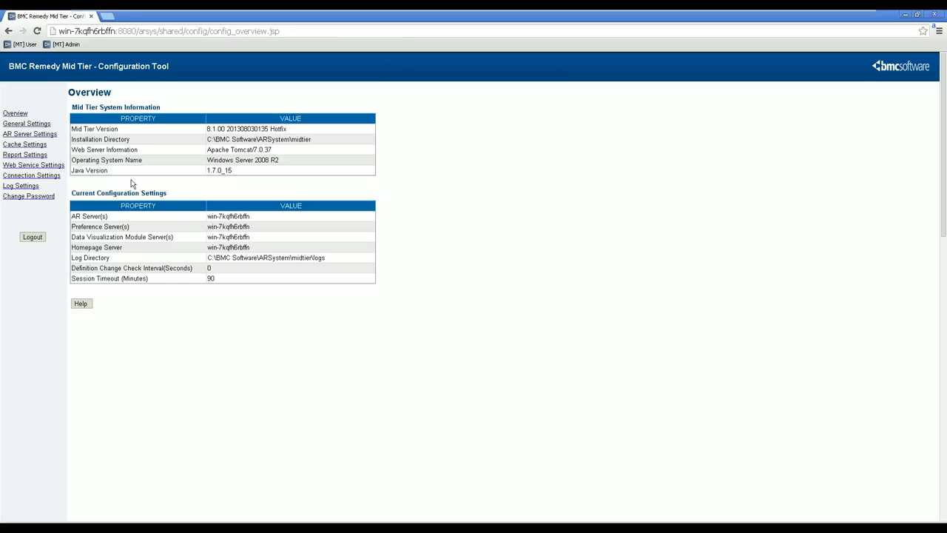
pyautogui.click(38, 145)
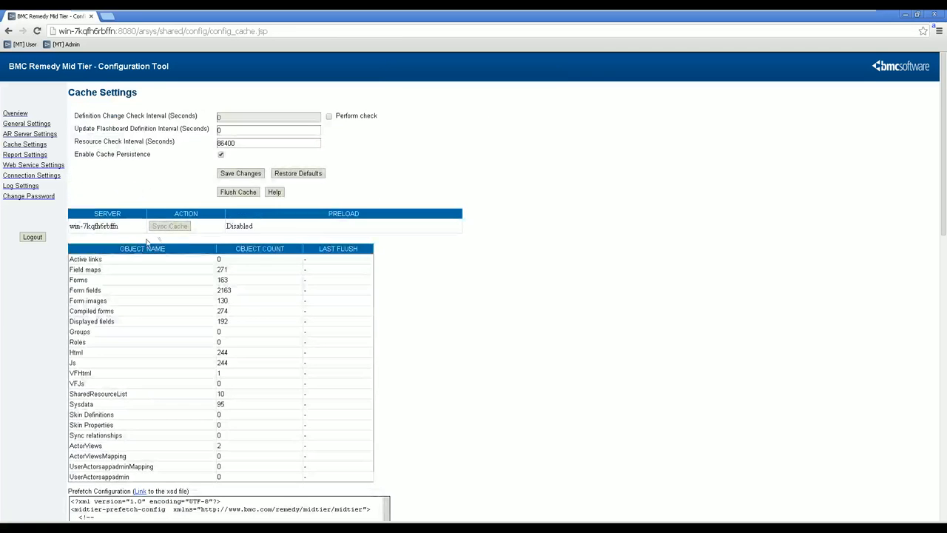
pyautogui.click(231, 194)
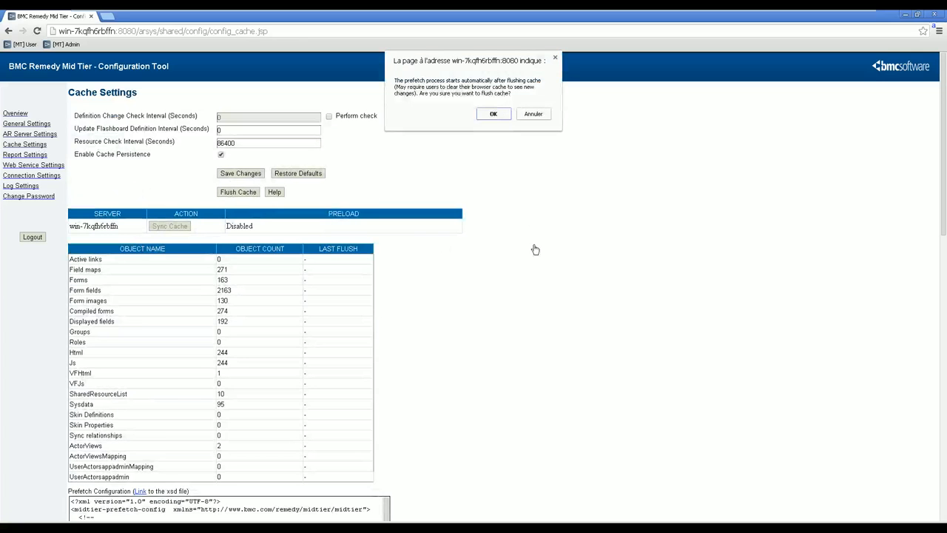
pyautogui.click(495, 115)
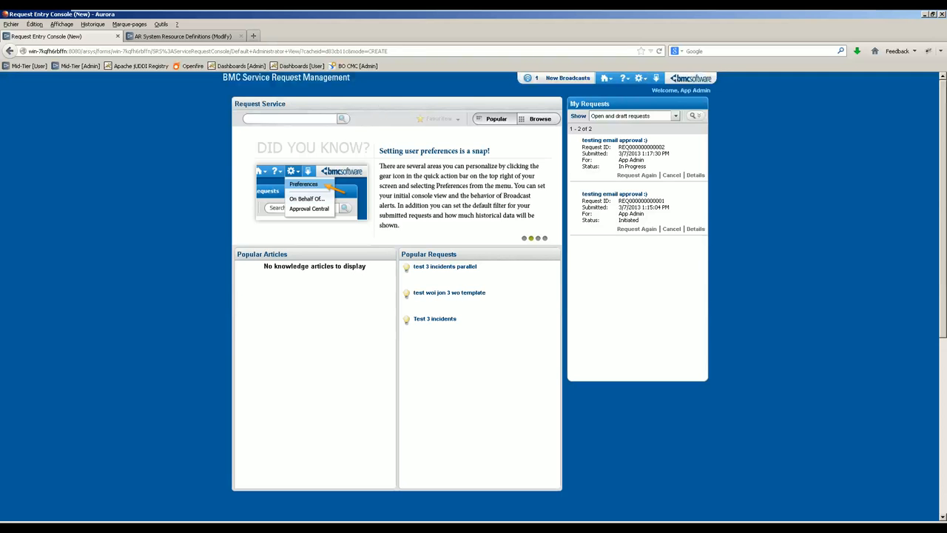
# Step: Close the resource definitions tab and log out of Mid Tier to the login page
pyautogui.click(241, 35)
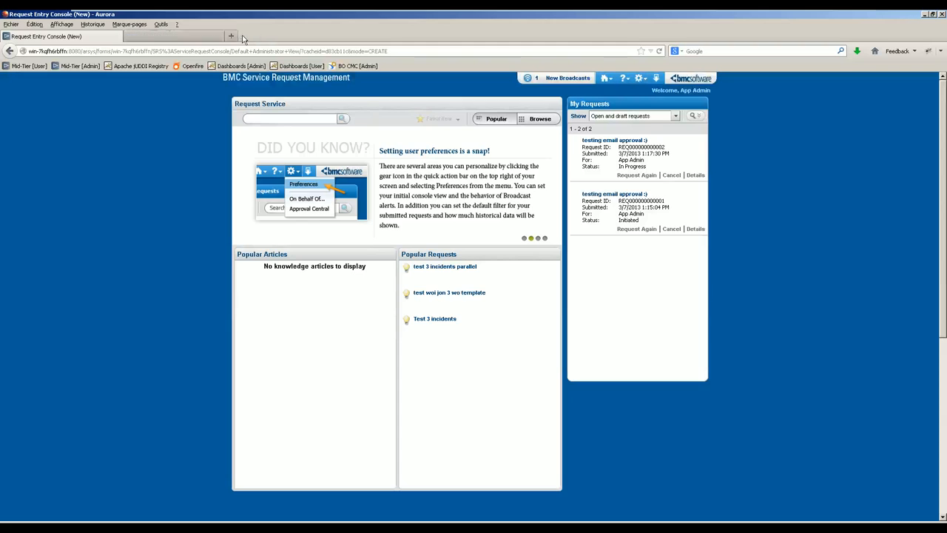
pyautogui.click(654, 81)
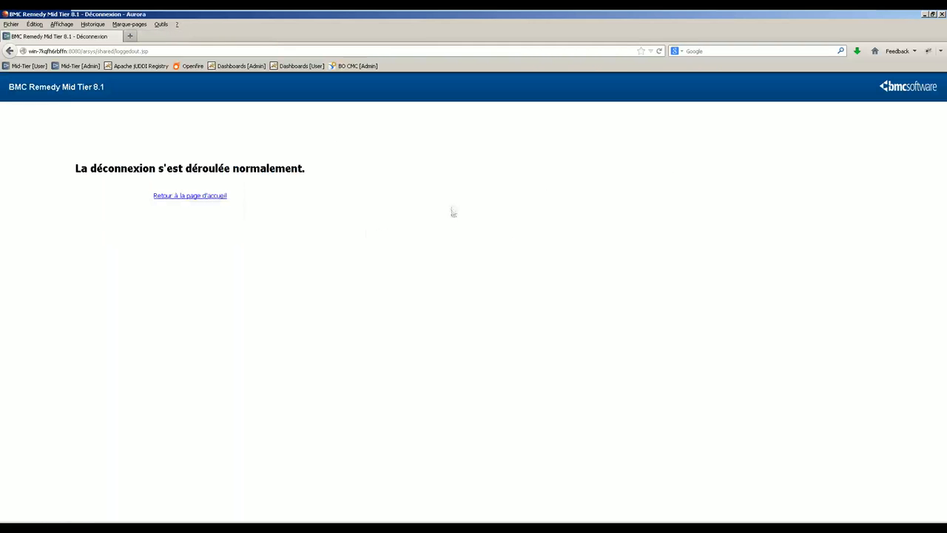
pyautogui.click(212, 198)
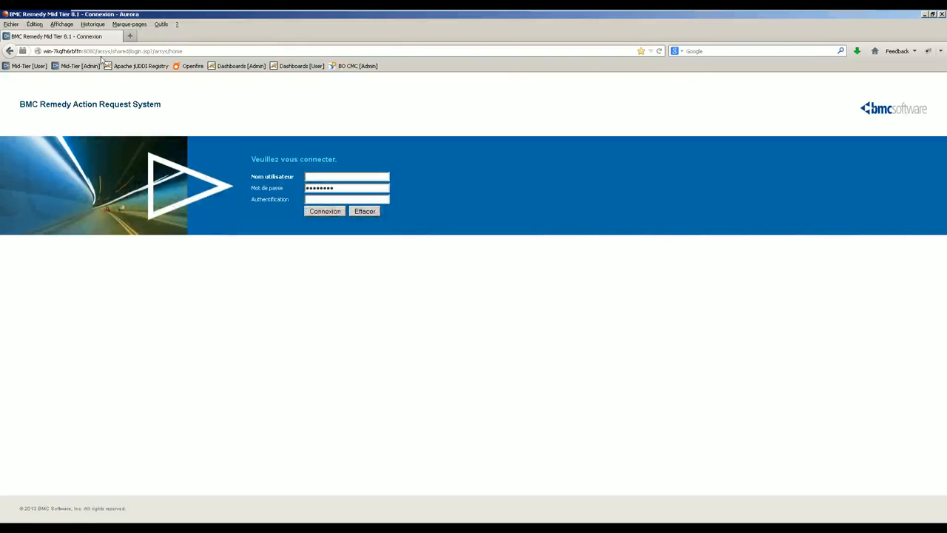
pyautogui.click(161, 24)
pyautogui.click(170, 96)
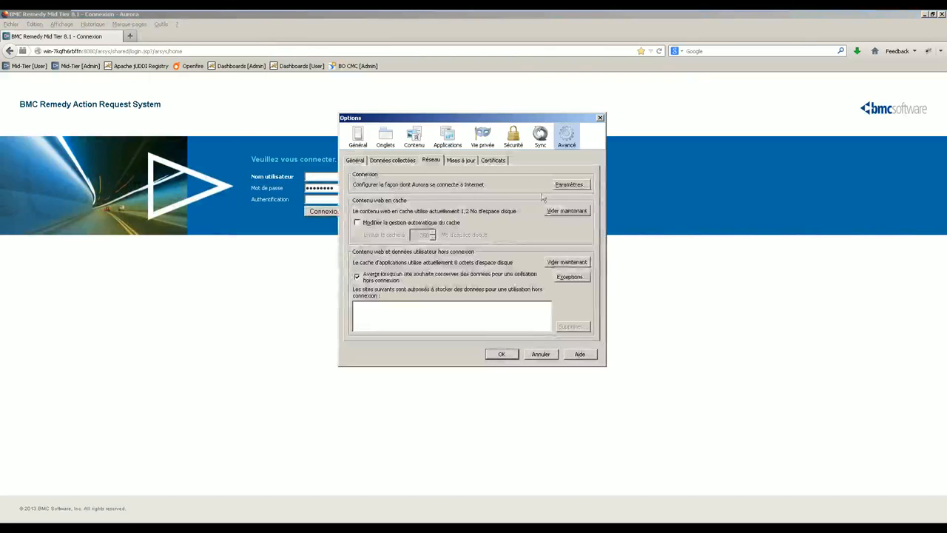
# Step: Log back in and open Applications > Service Request Management > Request Entry
pyautogui.click(509, 358)
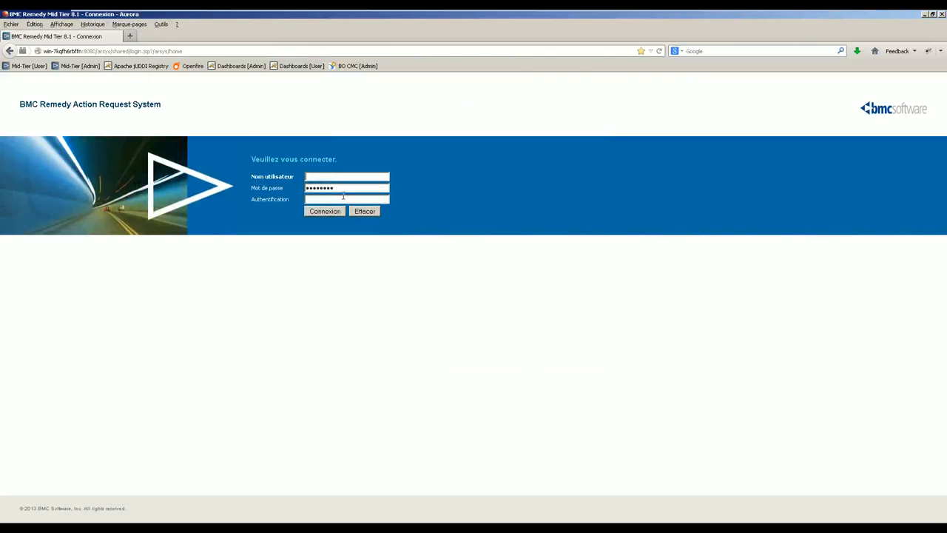
pyautogui.press('Return')
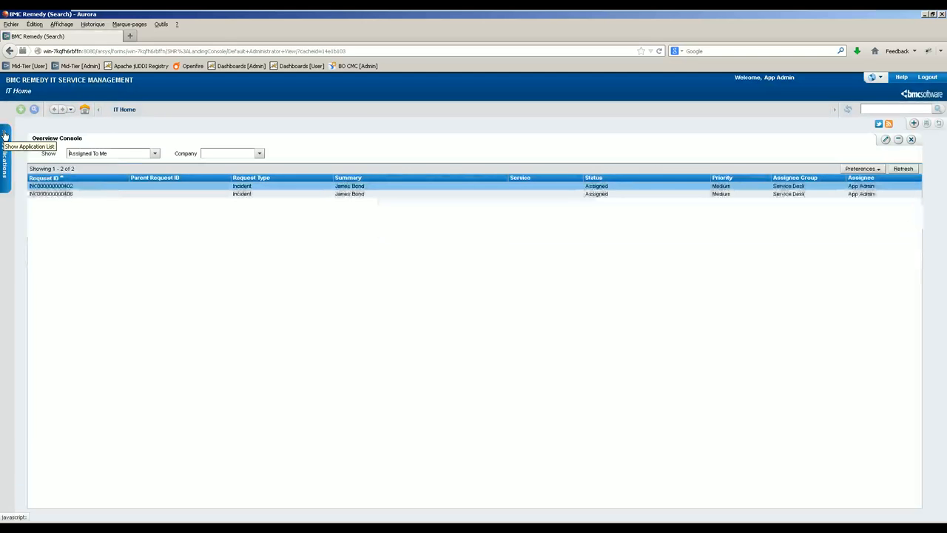
pyautogui.click(4, 136)
pyautogui.moveTo(91, 418)
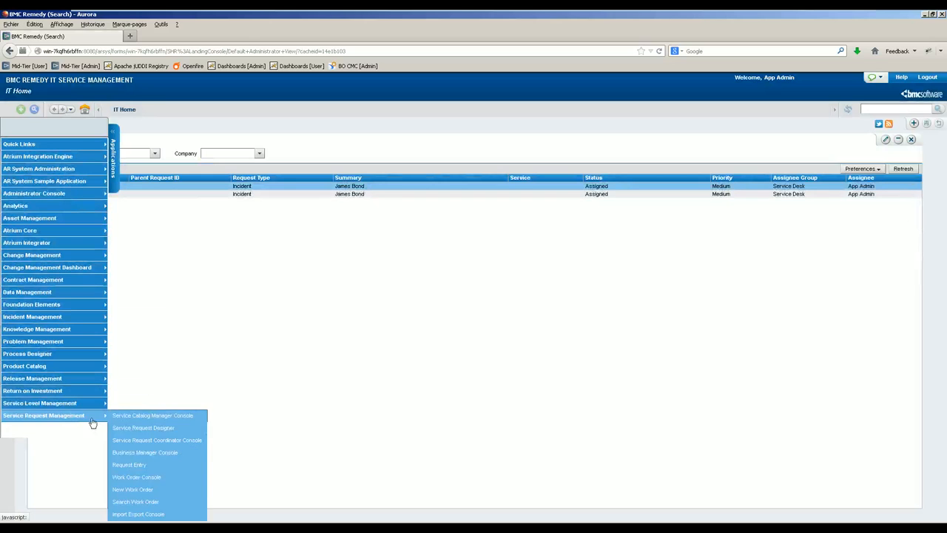
pyautogui.click(141, 464)
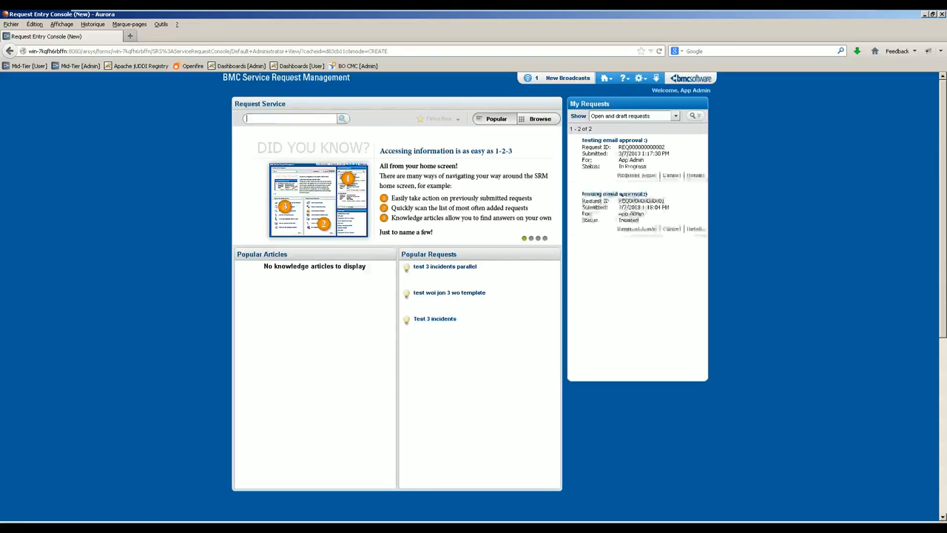
# Step: Browse the service catalog into the Halloween category, then bring up Firebug
pyautogui.click(528, 125)
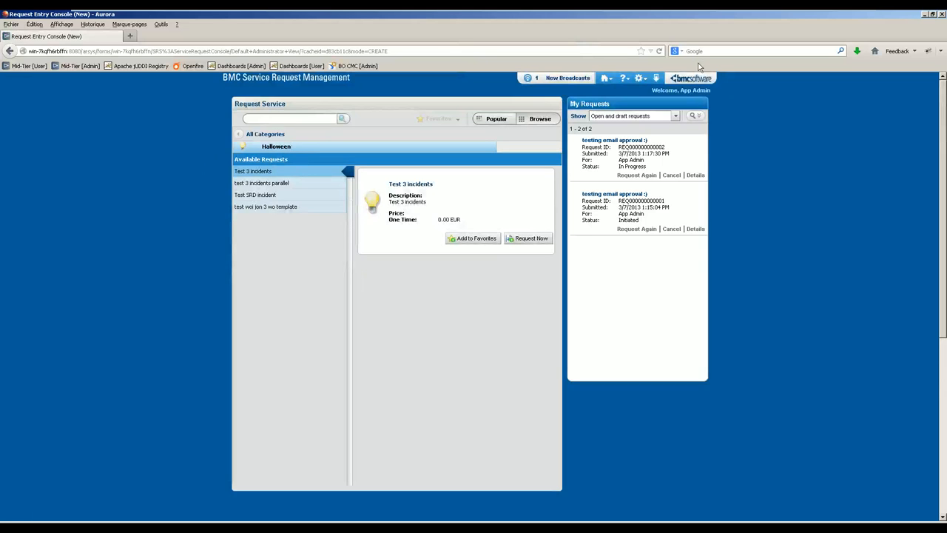
pyautogui.click(927, 52)
# Step: Inspect the All Categories breadcrumb to confirm it carries the lma_color class
pyautogui.click(23, 273)
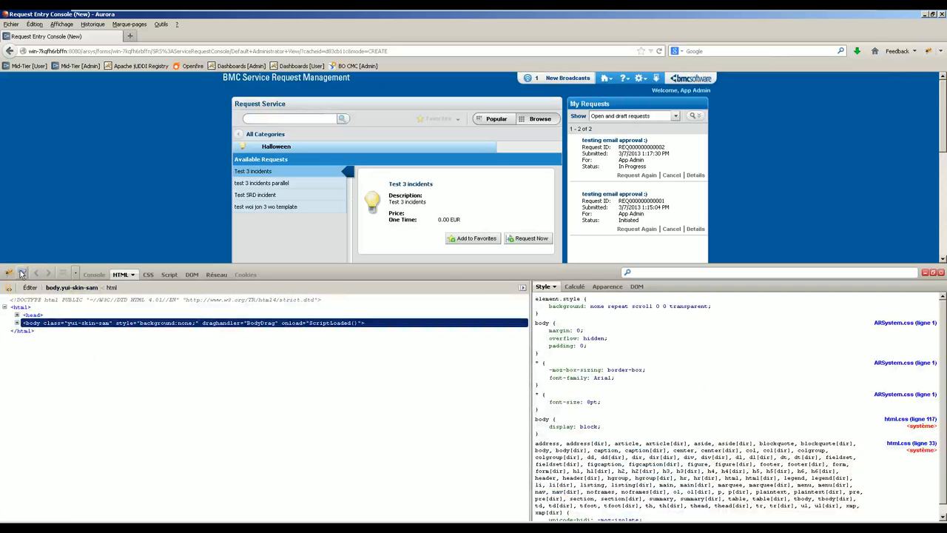
pyautogui.click(265, 134)
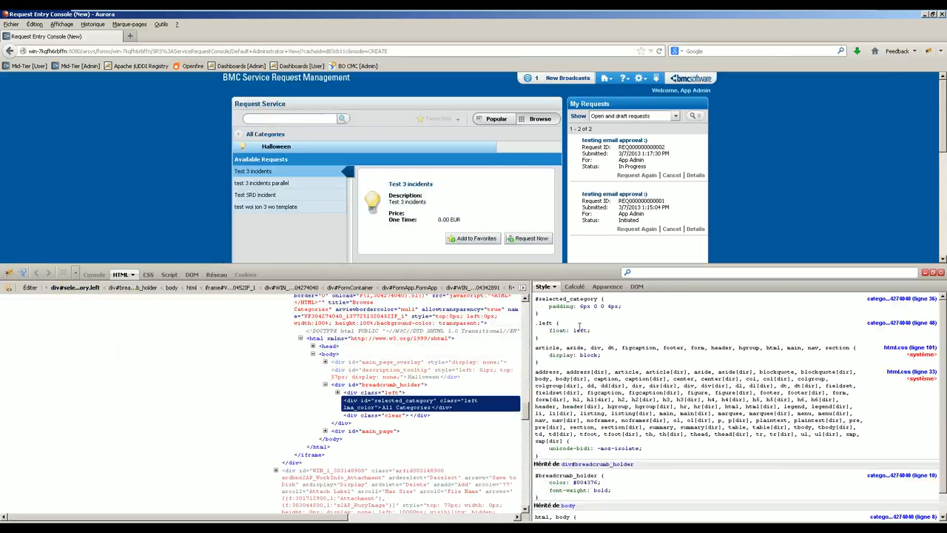
pyautogui.scroll(-1, 583, 399)
pyautogui.scroll(1, 593, 437)
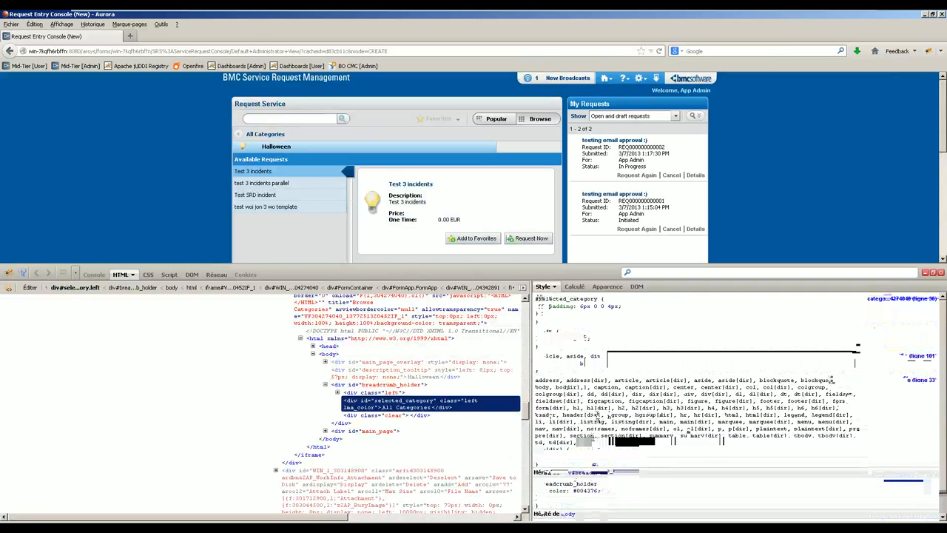
# Step: Open categories.css in a new tab, force-reload it with Ctrl+F5, and close Firebug
pyautogui.rightClick(904, 327)
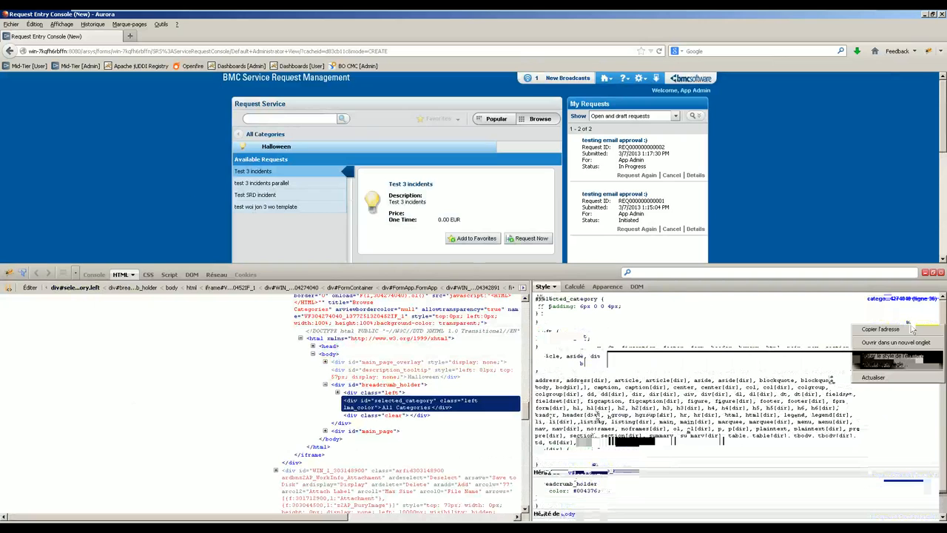
pyautogui.click(909, 345)
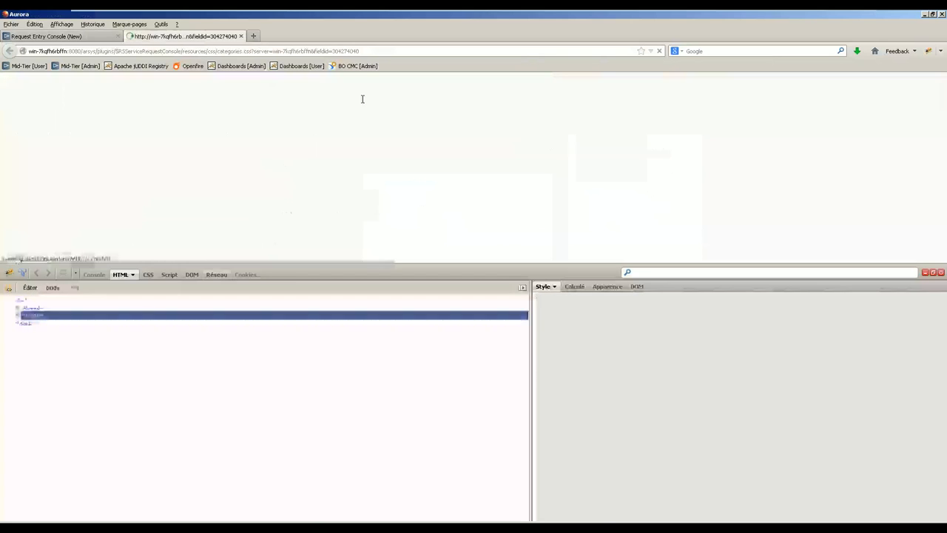
pyautogui.click(213, 275)
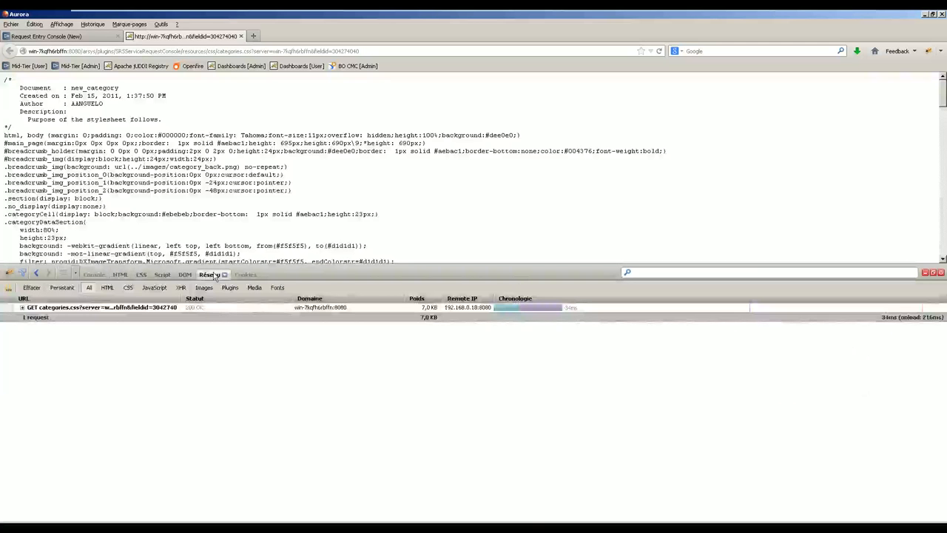
pyautogui.press('F5')
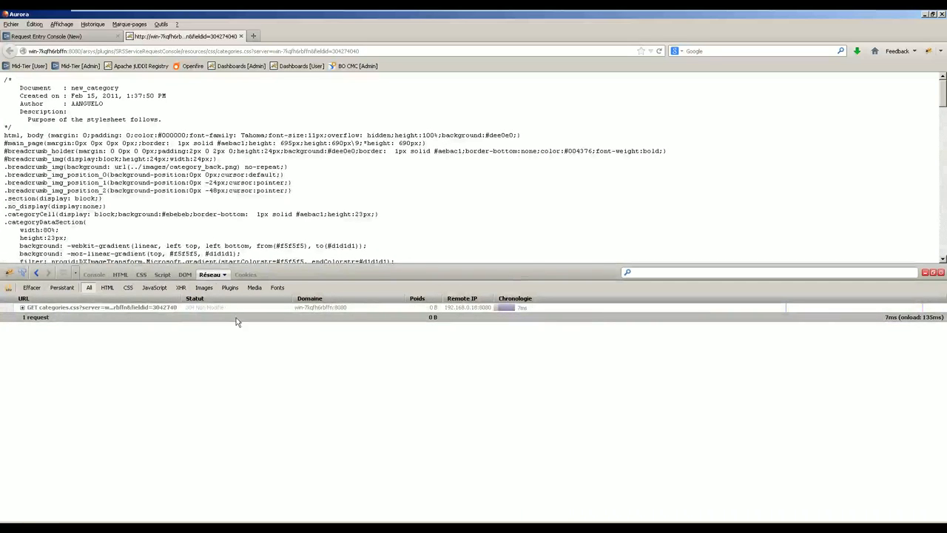
pyautogui.hotkey('ctrl', 'F5')
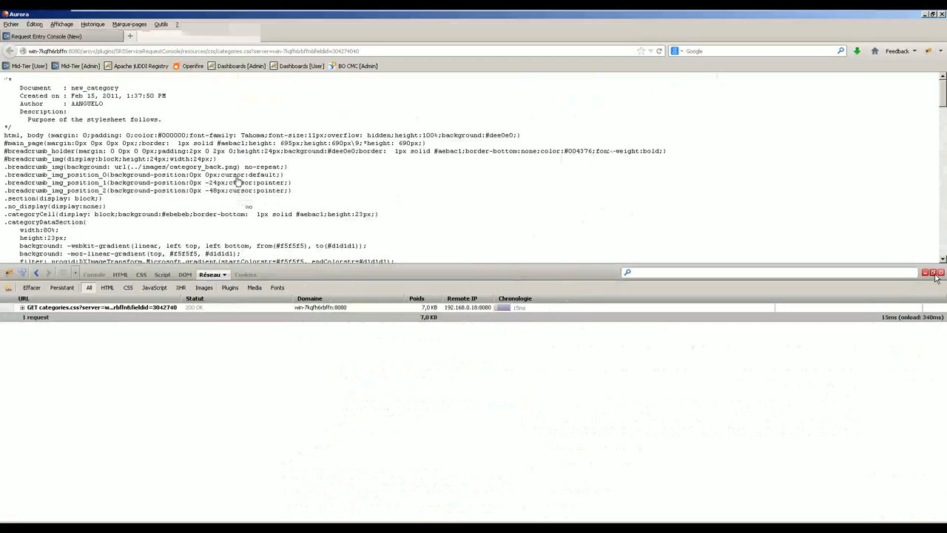
pyautogui.click(936, 276)
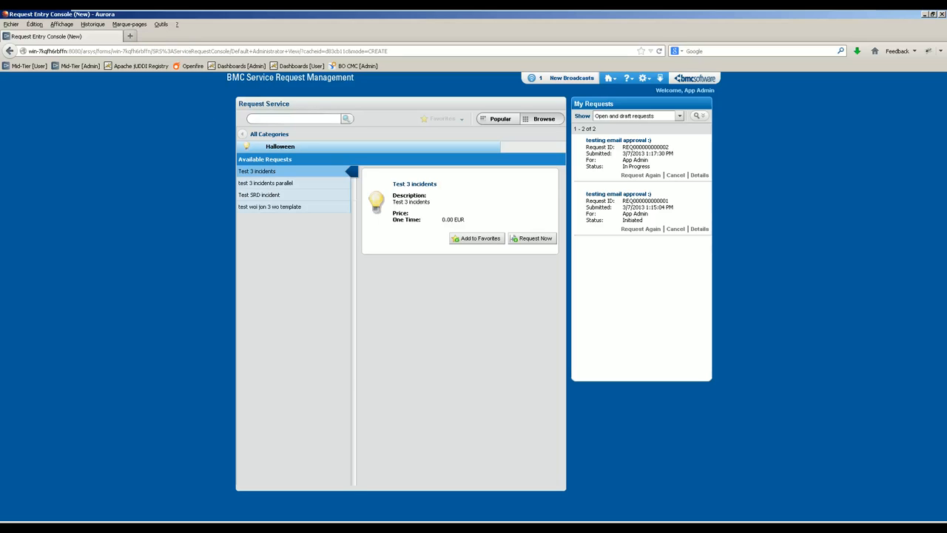
# Step: Open a new tab at the Mid Tier server address copied from the console URL
pyautogui.hotkey('ctrl', 'a')
pyautogui.click(131, 37)
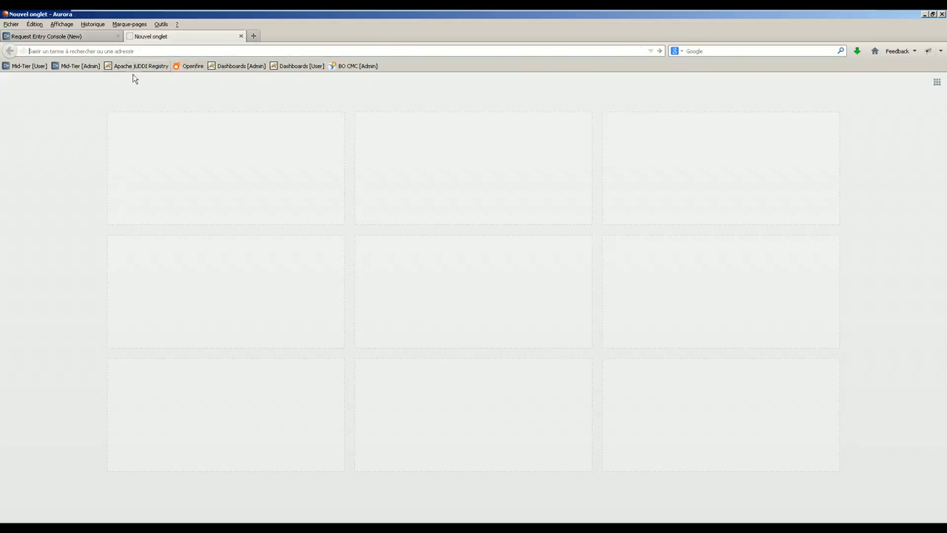
pyautogui.click(114, 37)
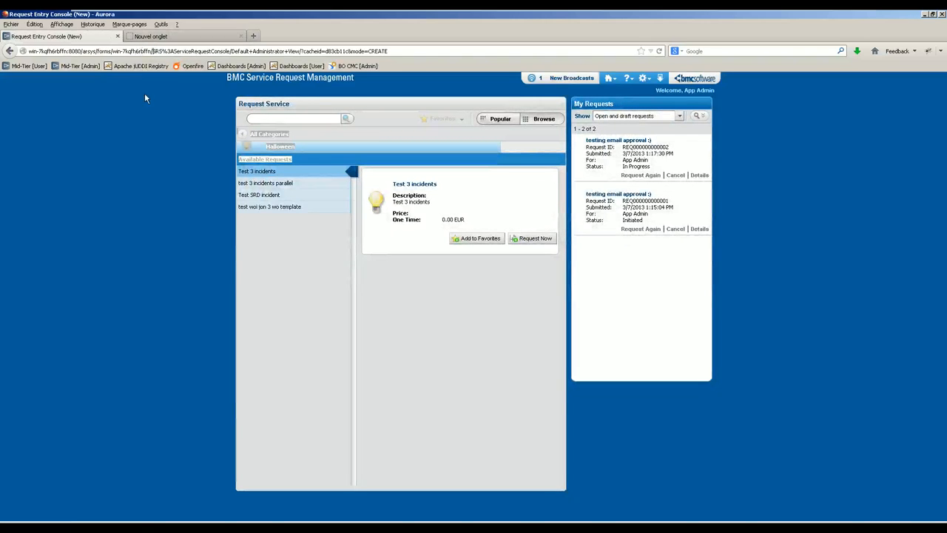
pyautogui.moveTo(154, 52); pyautogui.dragTo(28, 52)
pyautogui.hotkey('ctrl', 'c')
pyautogui.click(164, 37)
pyautogui.hotkey('ctrl', 'v')
pyautogui.press('Return')
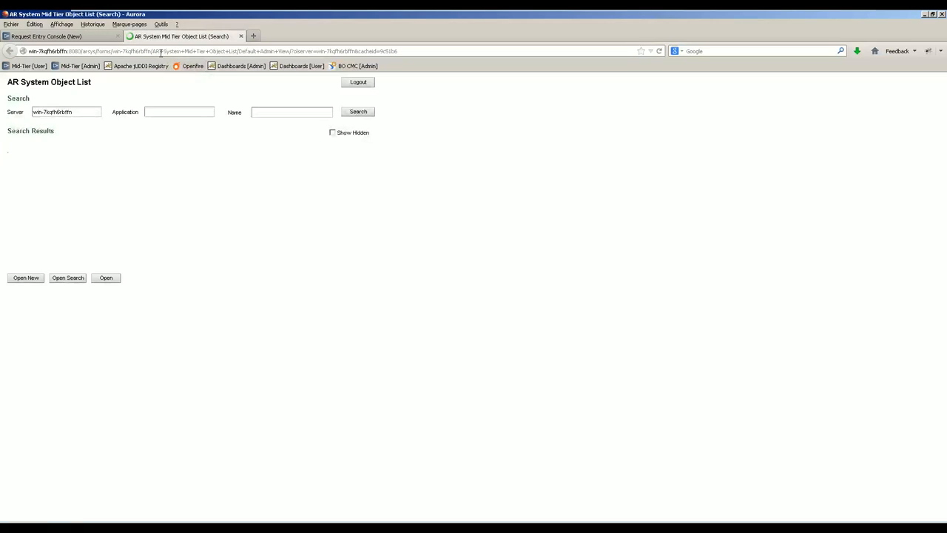
# Step: Search the AR System Object List for names containing 'data', returning 31 entries
pyautogui.click(277, 110)
pyautogui.write('data')
pyautogui.click(344, 114)
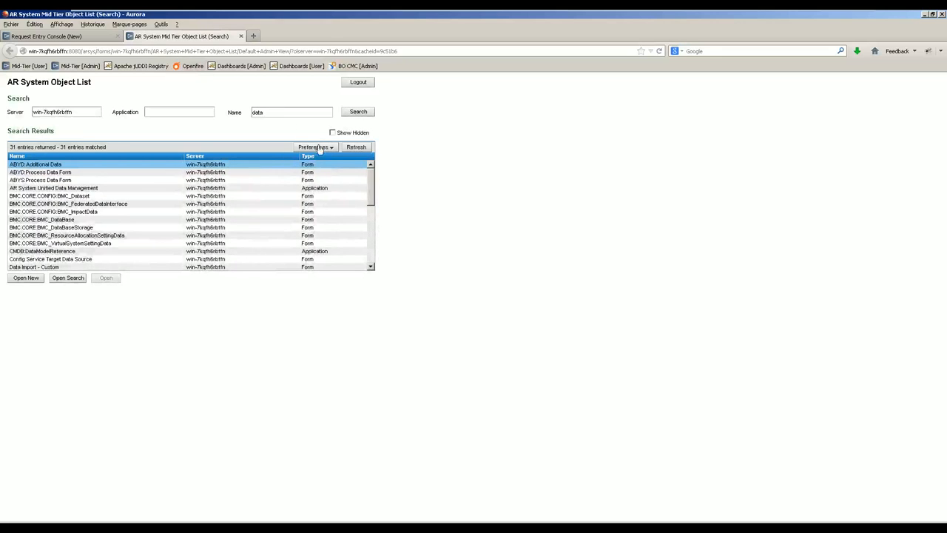
# Step: Copy the query result cell value in SSMS and return to the browser
pyautogui.hotkey('alt', 'Tab')
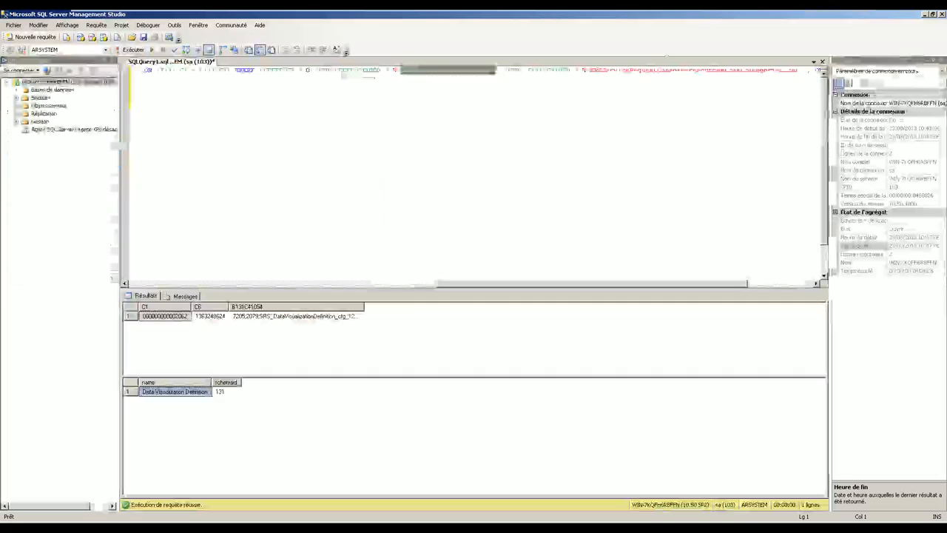
pyautogui.rightClick(189, 394)
pyautogui.click(213, 407)
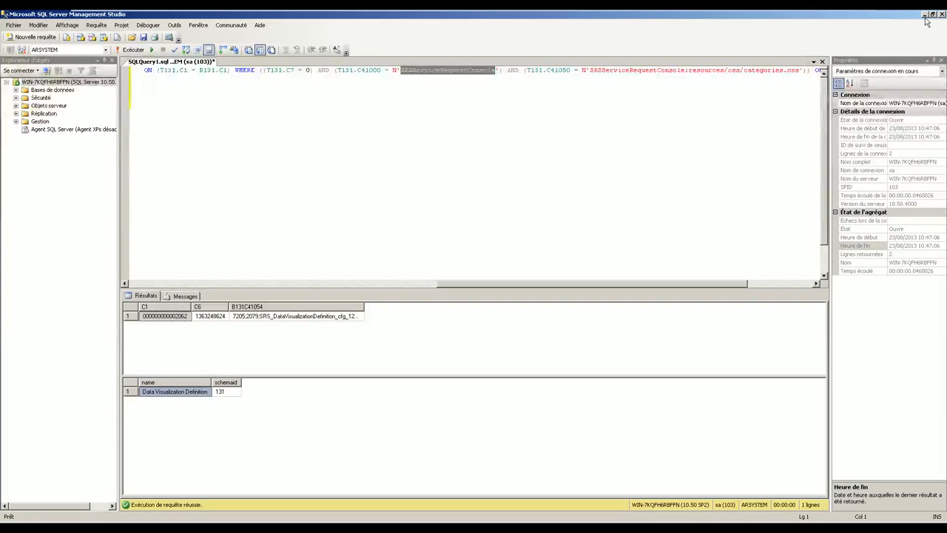
pyautogui.hotkey('alt', 'Tab')
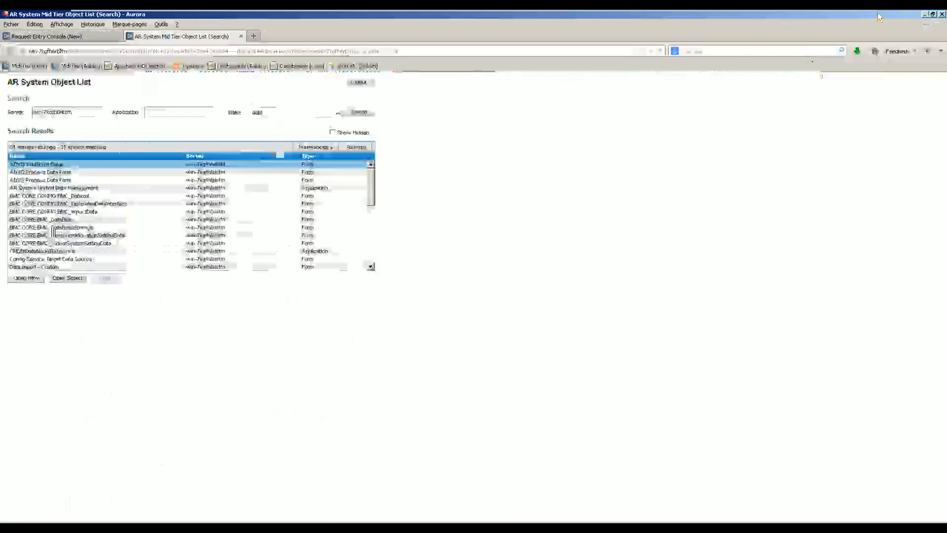
pyautogui.hotkey('alt', 'Tab')
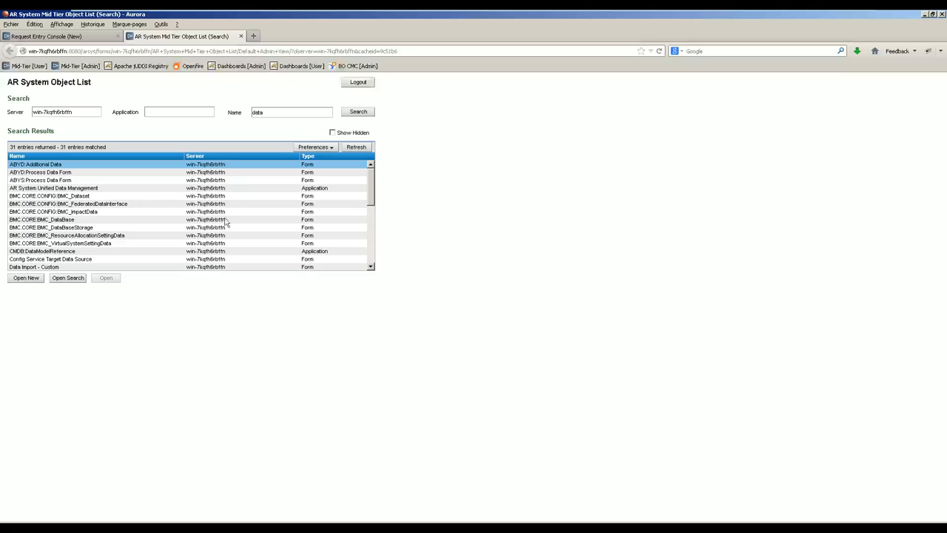
pyautogui.hotkey('alt', 'Tab')
# Step: Replace the URL's form name with 'Data Visualization Definition' and load that form
pyautogui.click(177, 50)
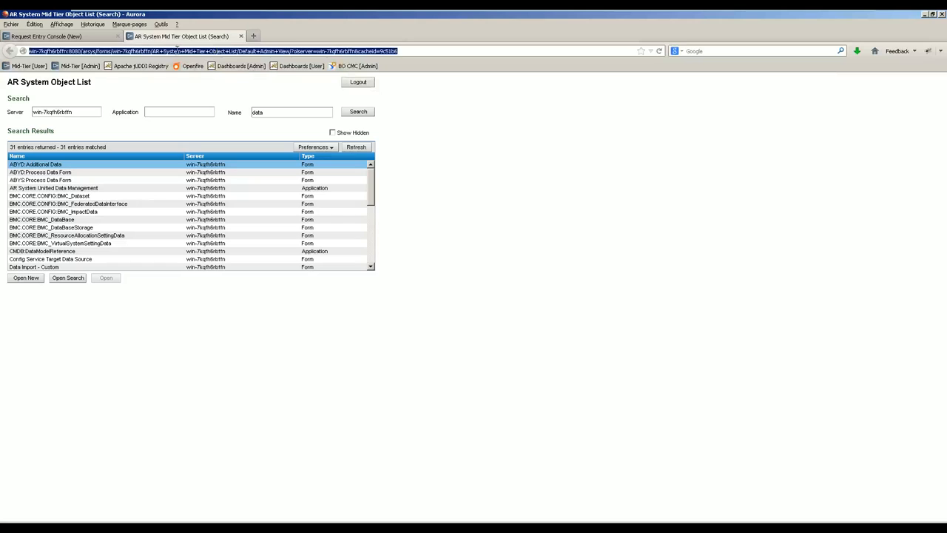
pyautogui.click(152, 52)
pyautogui.moveTo(153, 52); pyautogui.dragTo(540, 46)
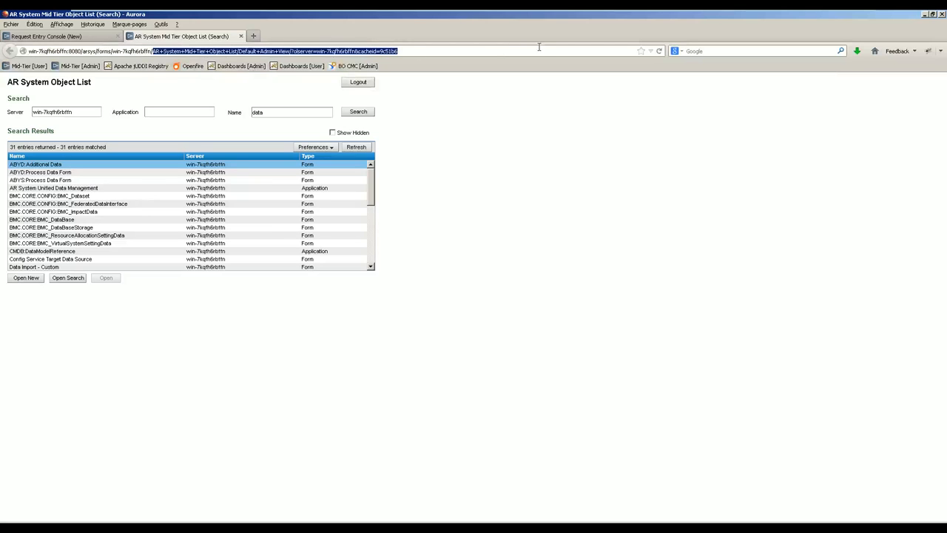
pyautogui.write('Data Visualization Definition')
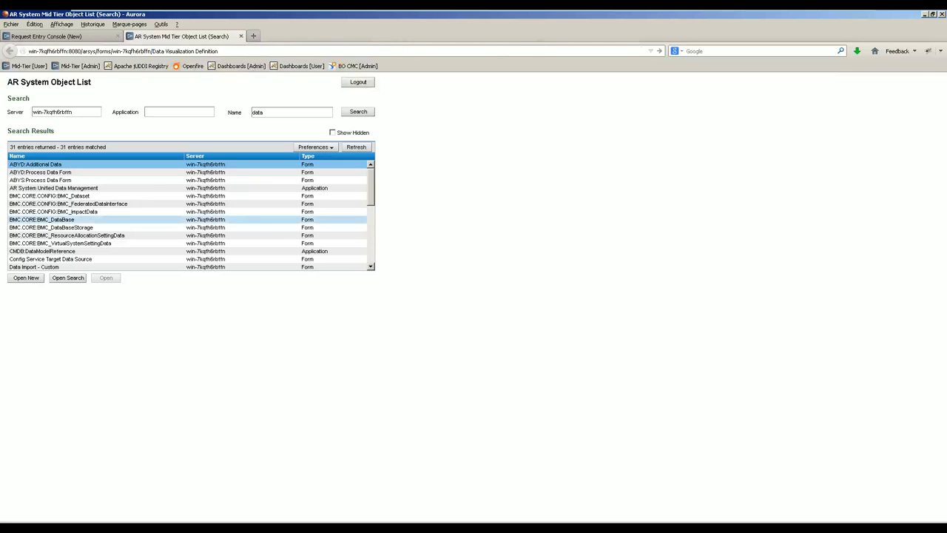
pyautogui.press('Return')
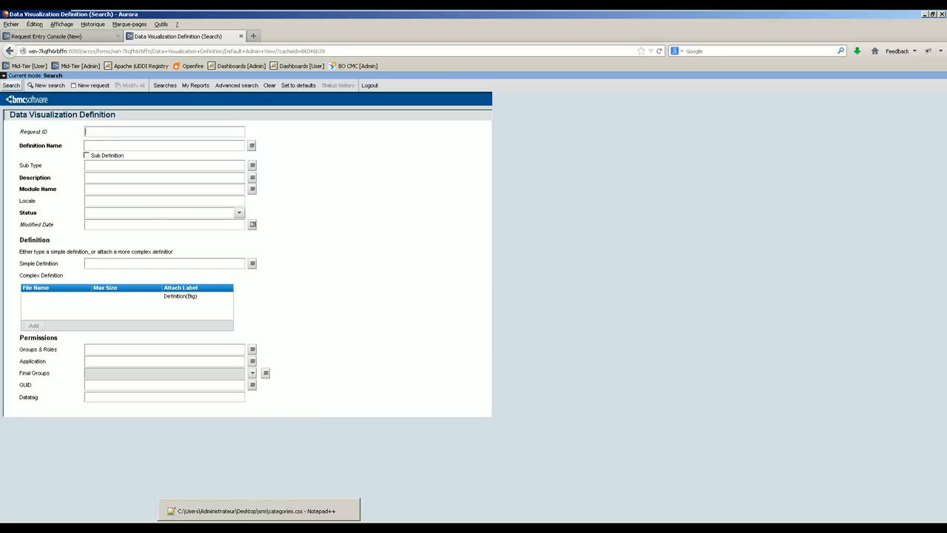
# Step: Select the module name SRSServiceRequestConsole in the SQL query window
pyautogui.click(233, 509)
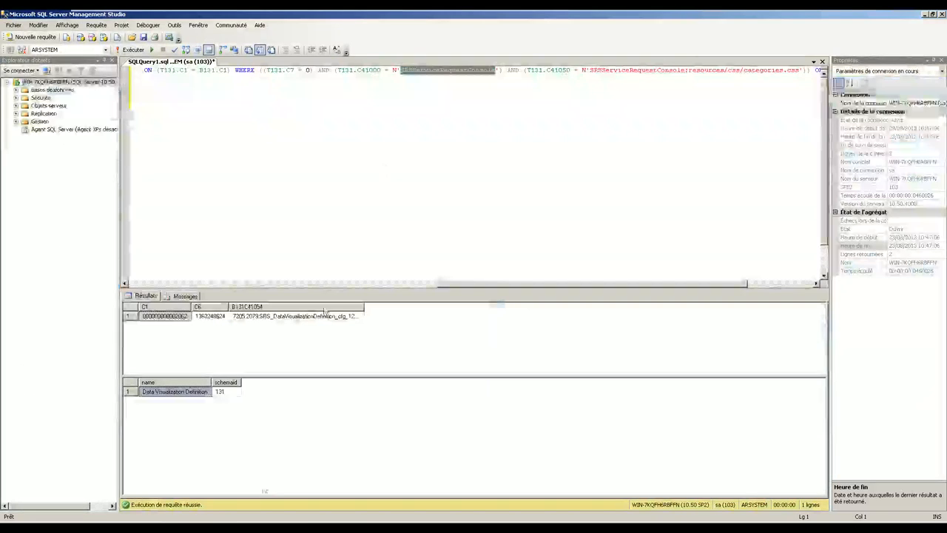
pyautogui.click(513, 69)
pyautogui.moveTo(547, 284); pyautogui.dragTo(570, 285)
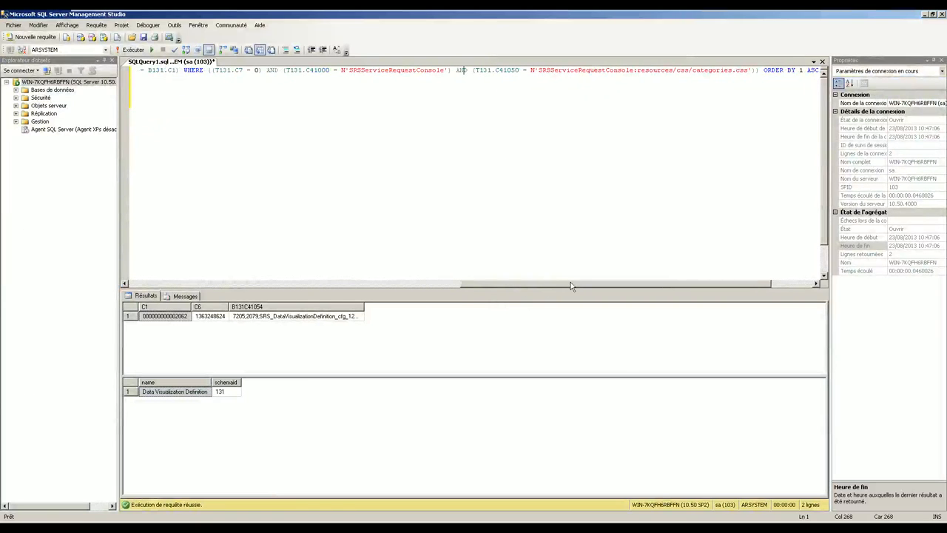
pyautogui.doubleClick(394, 69)
pyautogui.hotkey('ctrl', 'c')
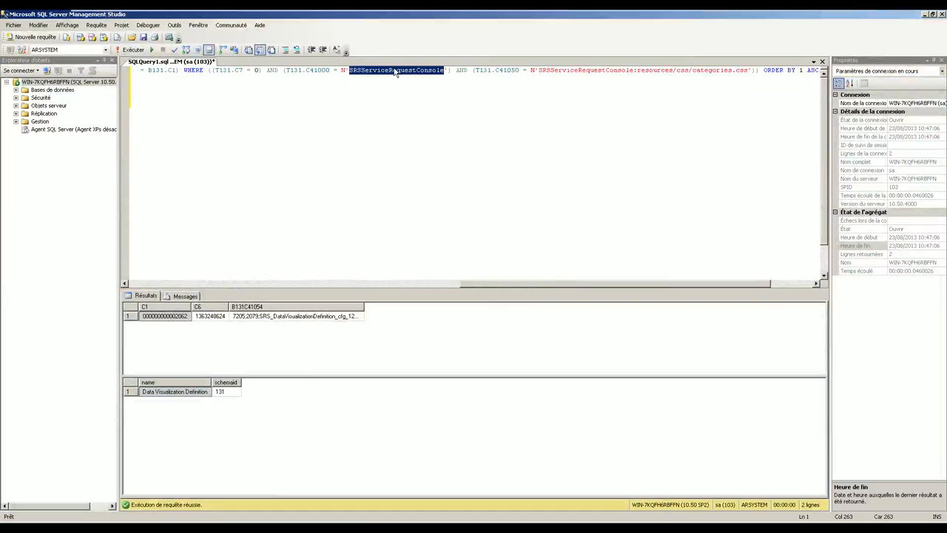
# Step: Search Data Visualization Definition with Definition Name SRSServiceRequestConsole
pyautogui.click(232, 526)
pyautogui.click(127, 148)
pyautogui.hotkey('ctrl', 'v')
pyautogui.press('Return')
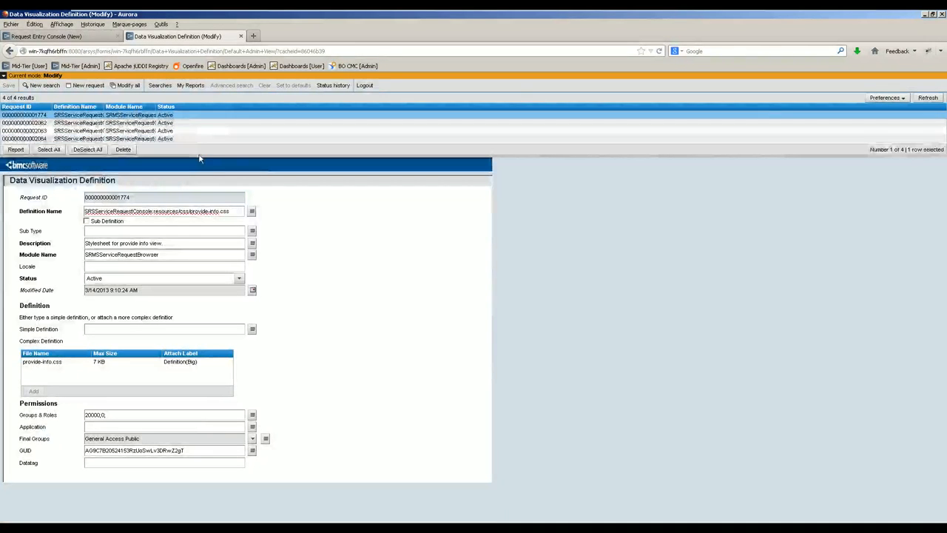
pyautogui.moveTo(199, 156); pyautogui.dragTo(209, 173)
pyautogui.moveTo(97, 110); pyautogui.dragTo(392, 107)
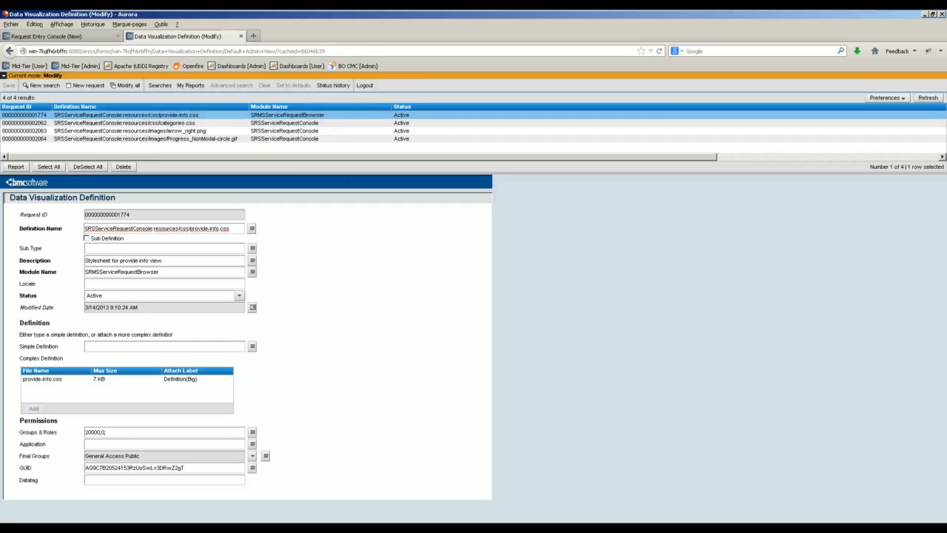
# Step: Open the categories.css definition record, select its attached file, then return to Request Entry Console
pyautogui.click(191, 123)
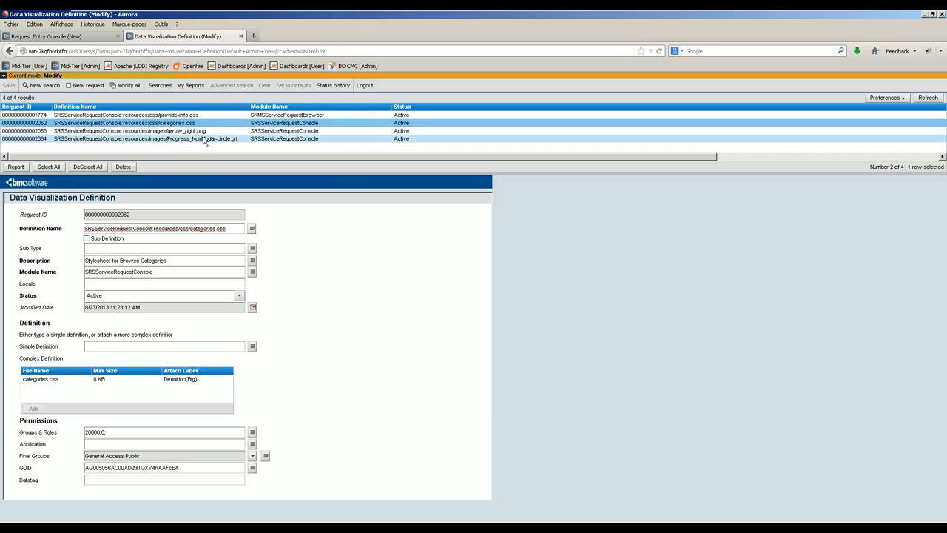
pyautogui.click(40, 378)
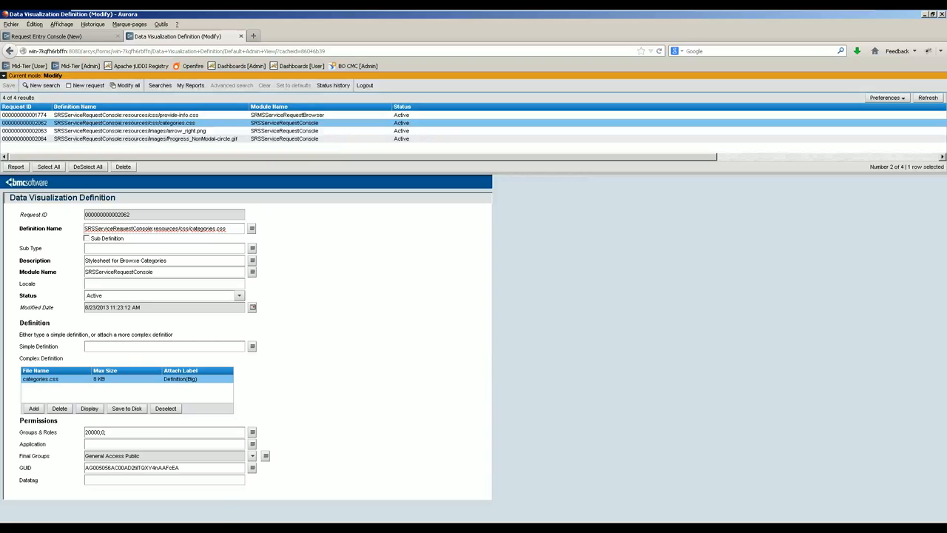
pyautogui.click(46, 36)
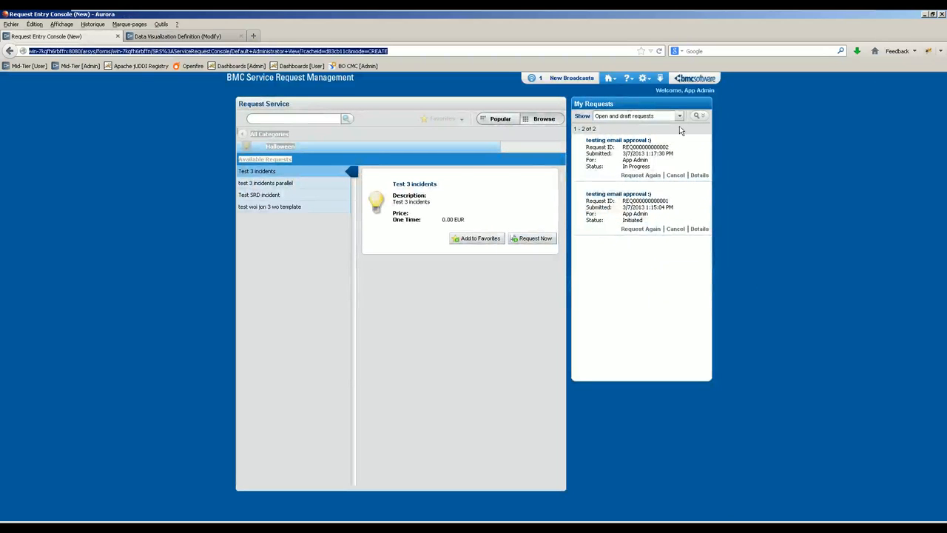
pyautogui.press('F12')
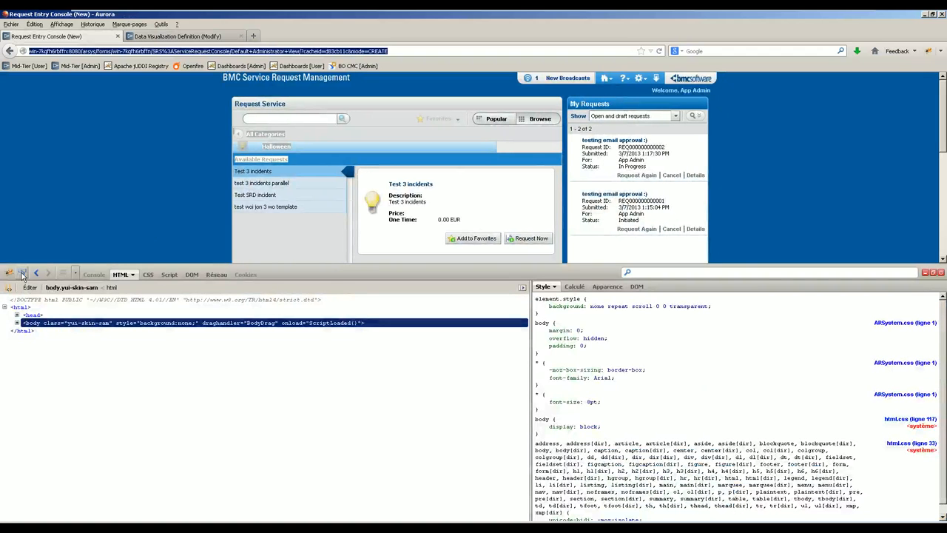
pyautogui.click(251, 134)
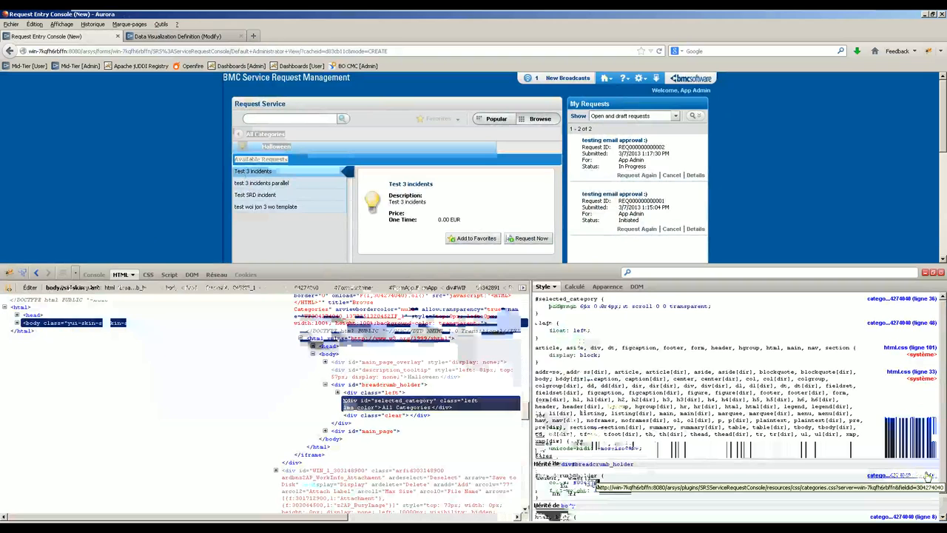
pyautogui.click(942, 273)
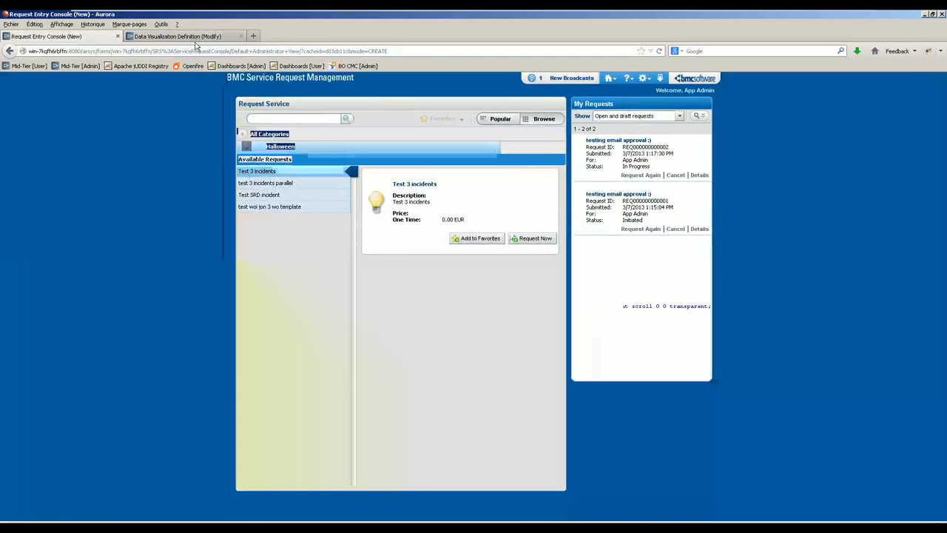
pyautogui.click(178, 36)
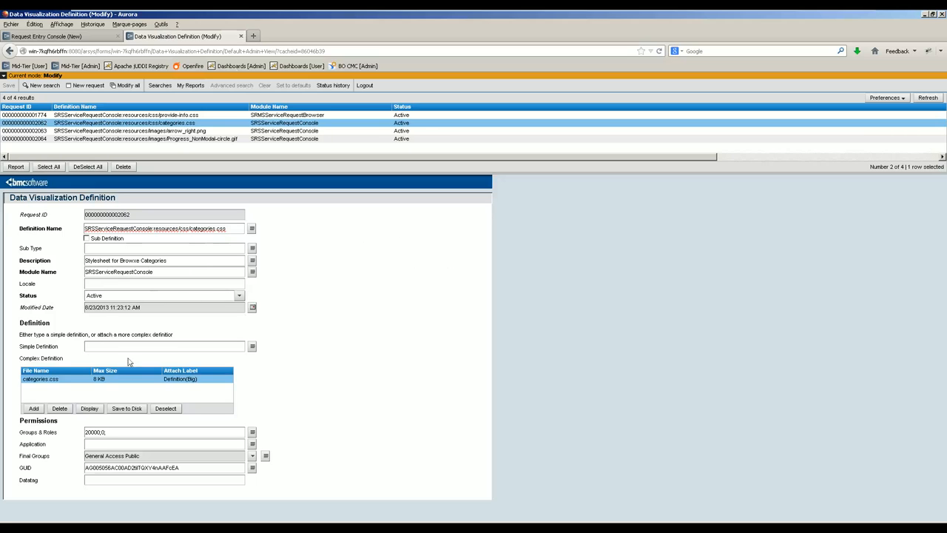
# Step: Save the attached stylesheet to srm as categories_backup20130823.css
pyautogui.click(125, 410)
pyautogui.click(503, 273)
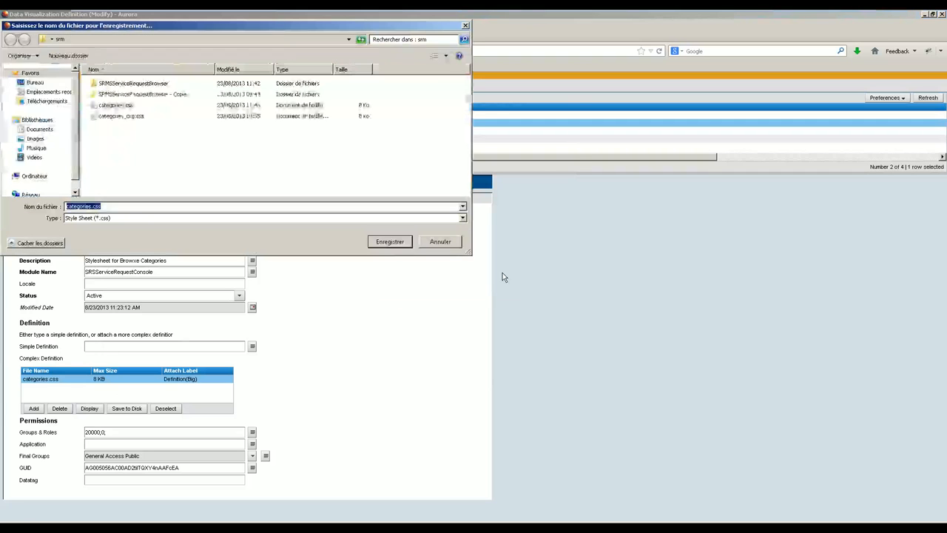
pyautogui.click(94, 206)
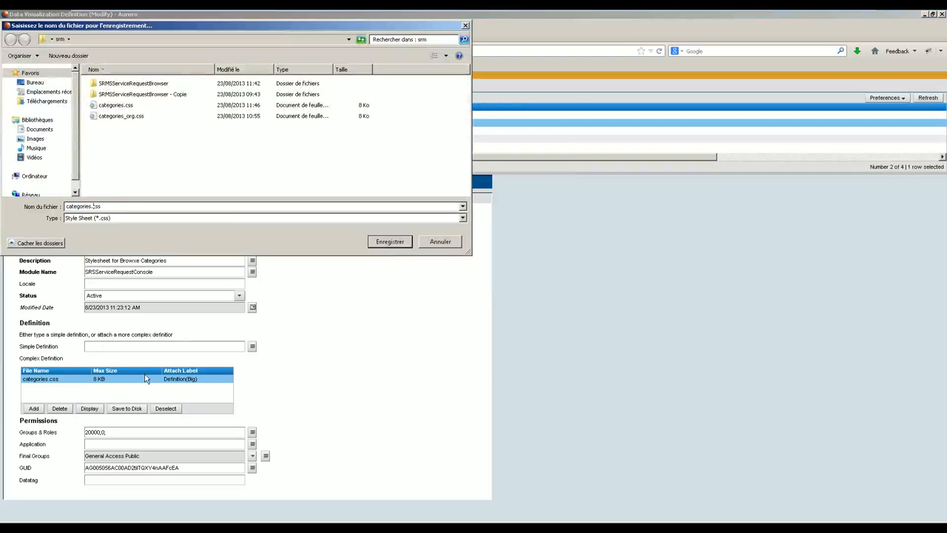
pyautogui.write('_backup20130823')
pyautogui.press('Return')
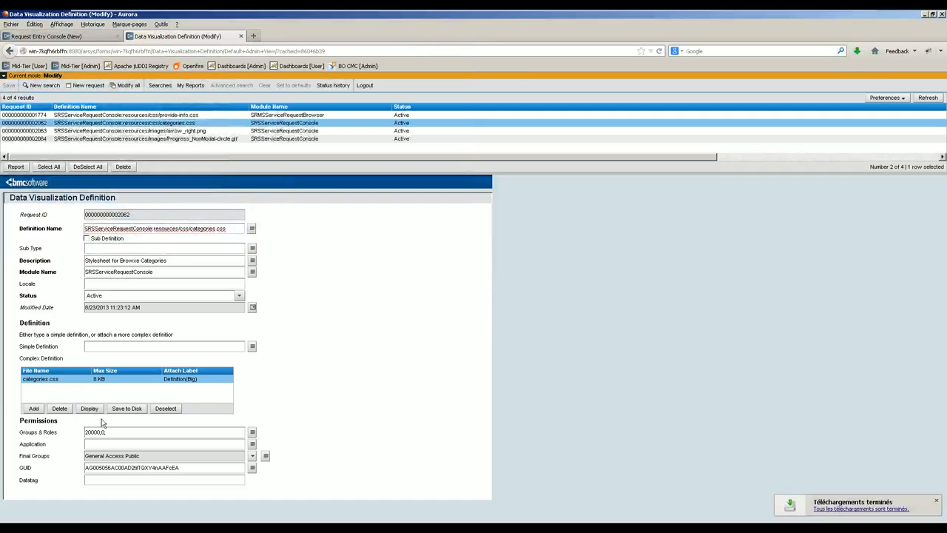
# Step: Download the attachment again, overwrite the existing categories.css, and reload it in Notepad++
pyautogui.click(132, 411)
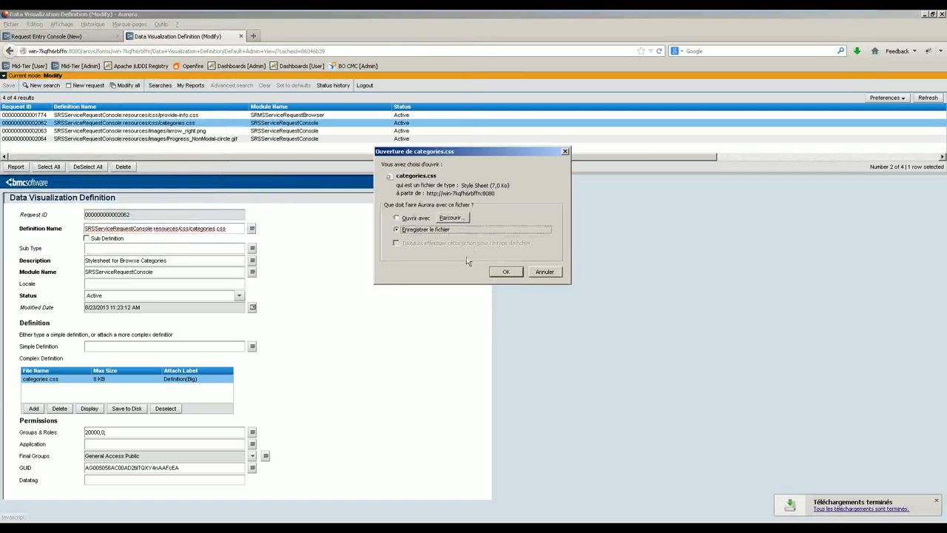
pyautogui.click(506, 271)
pyautogui.click(399, 242)
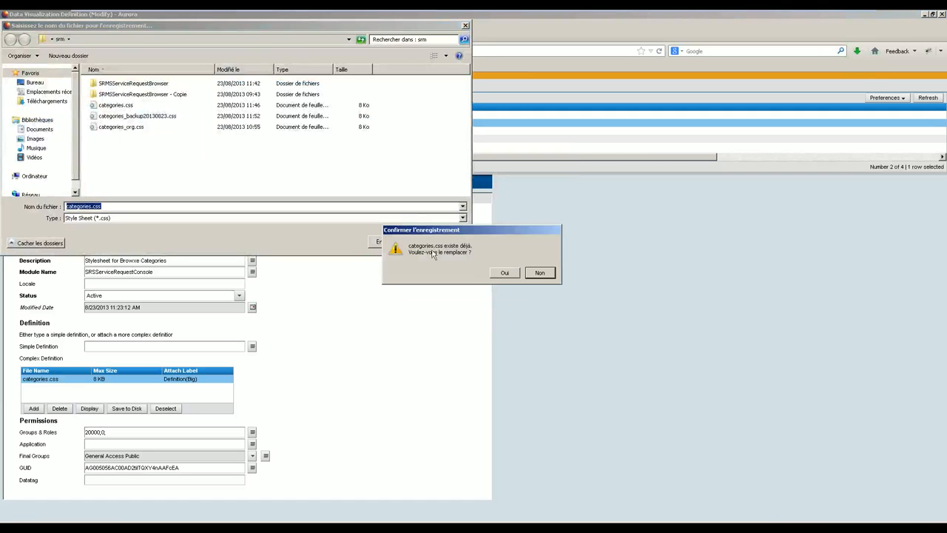
pyautogui.click(505, 272)
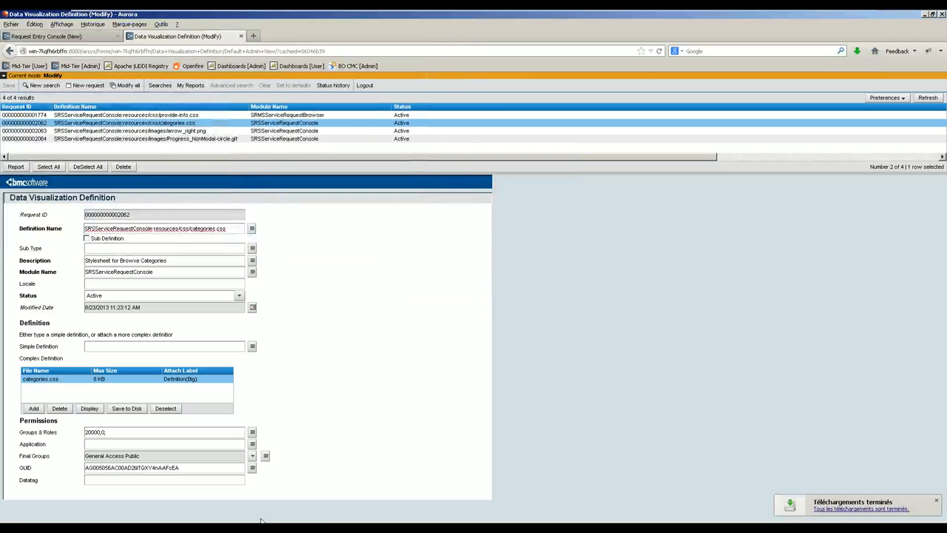
pyautogui.click(492, 304)
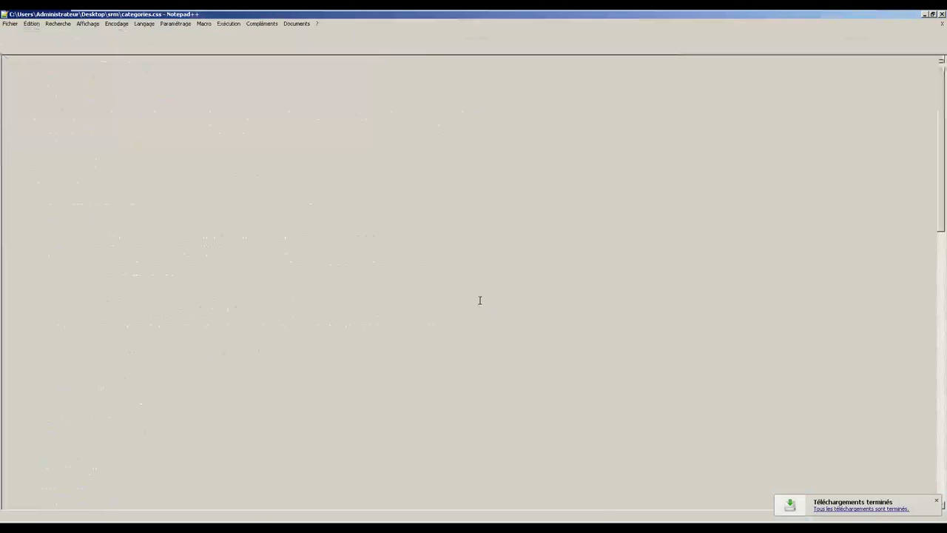
# Step: Reload categories.css from disk and compare it with the other file holding the red rule
pyautogui.click(9, 23)
pyautogui.click(47, 51)
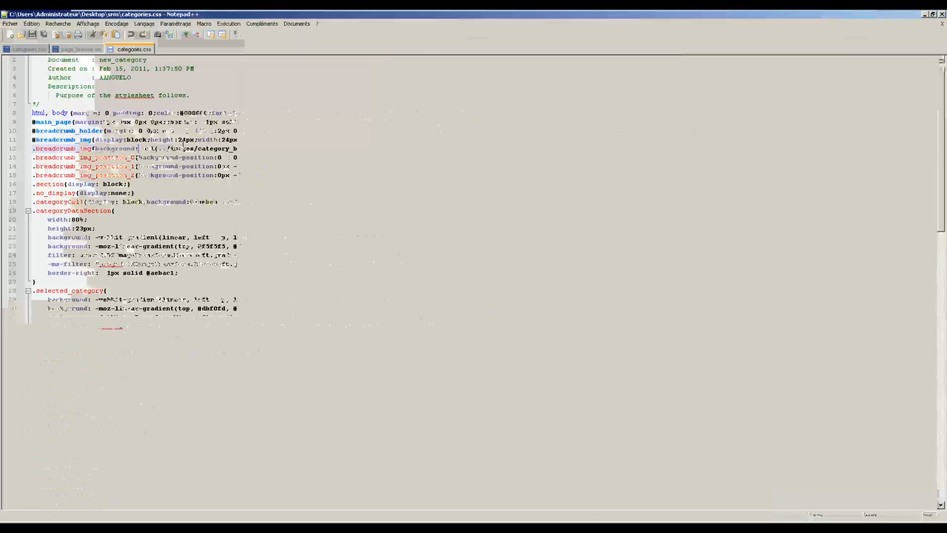
pyautogui.click(19, 49)
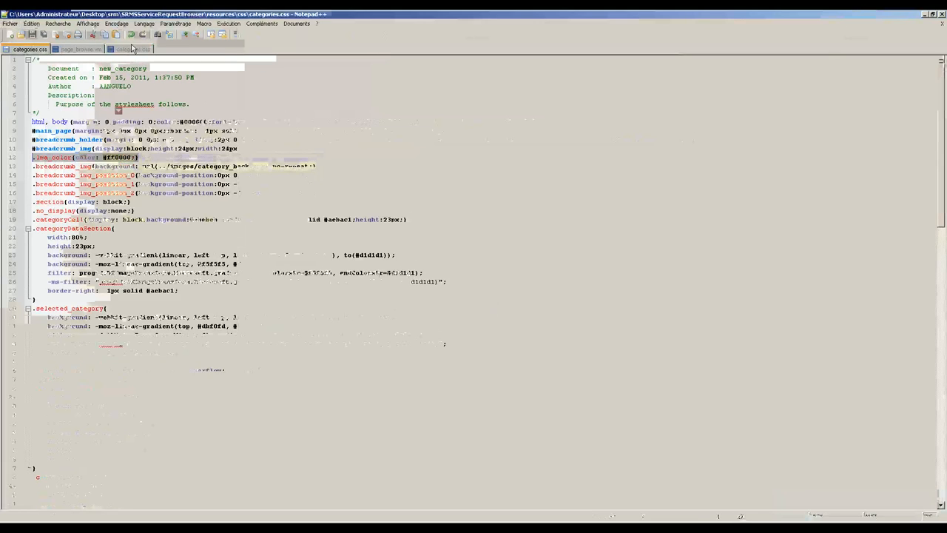
pyautogui.click(133, 49)
# Step: Paste the .lma_color{color: #ff0000;} rule as line 12 and save the file
pyautogui.click(318, 146)
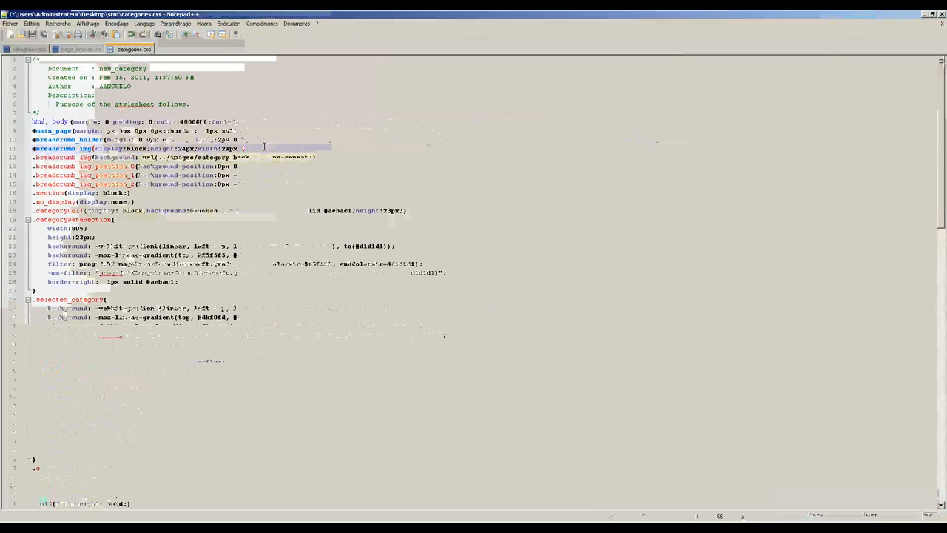
pyautogui.press('Return')
pyautogui.write('.img_color{color: #ff0000;}')
pyautogui.hotkey('ctrl', 's')
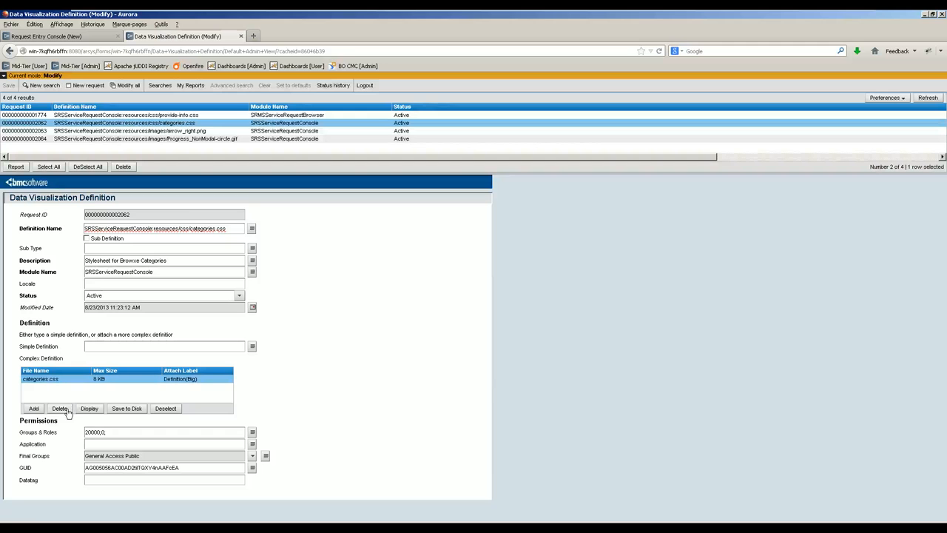
# Step: Replace the record's categories.css attachment with the edited file, save the record, and close its tab
pyautogui.click(65, 411)
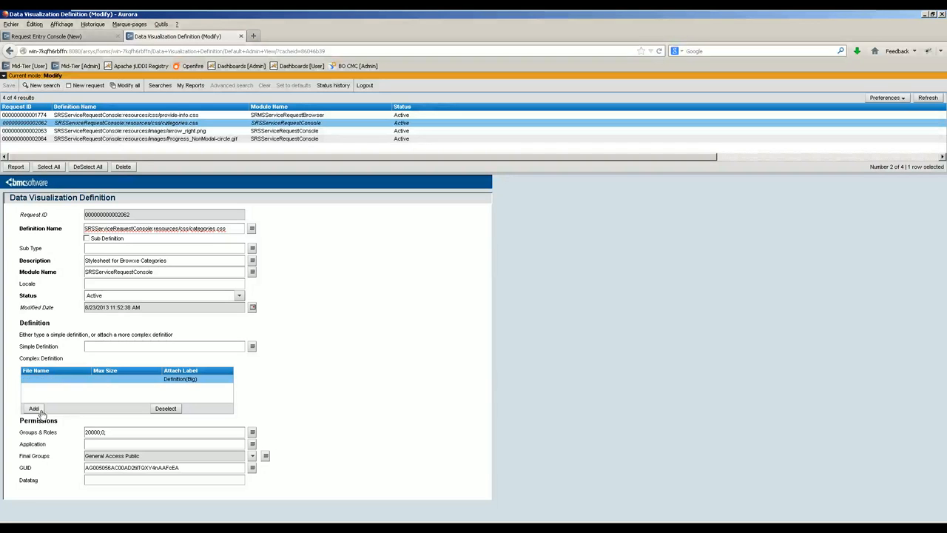
pyautogui.click(34, 409)
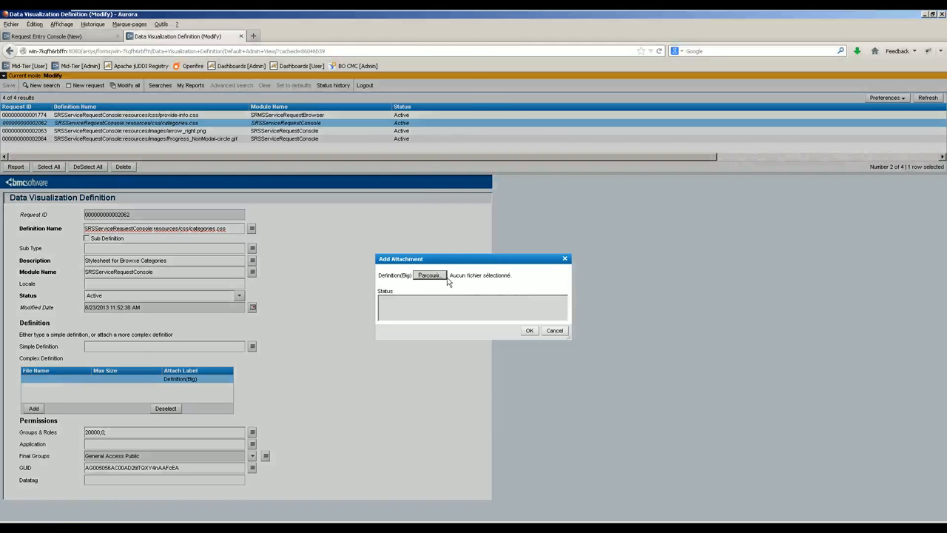
pyautogui.click(429, 275)
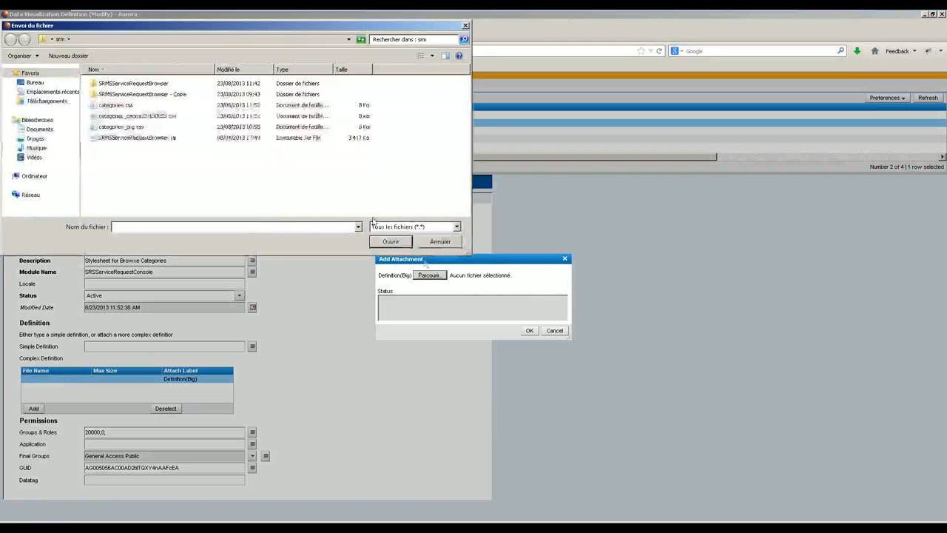
pyautogui.click(127, 105)
pyautogui.click(391, 242)
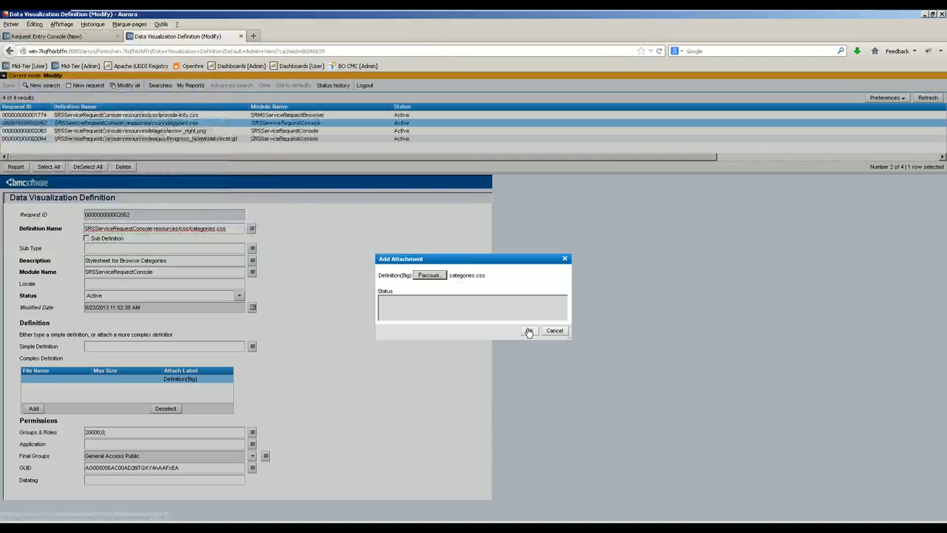
pyautogui.click(528, 329)
pyautogui.click(10, 85)
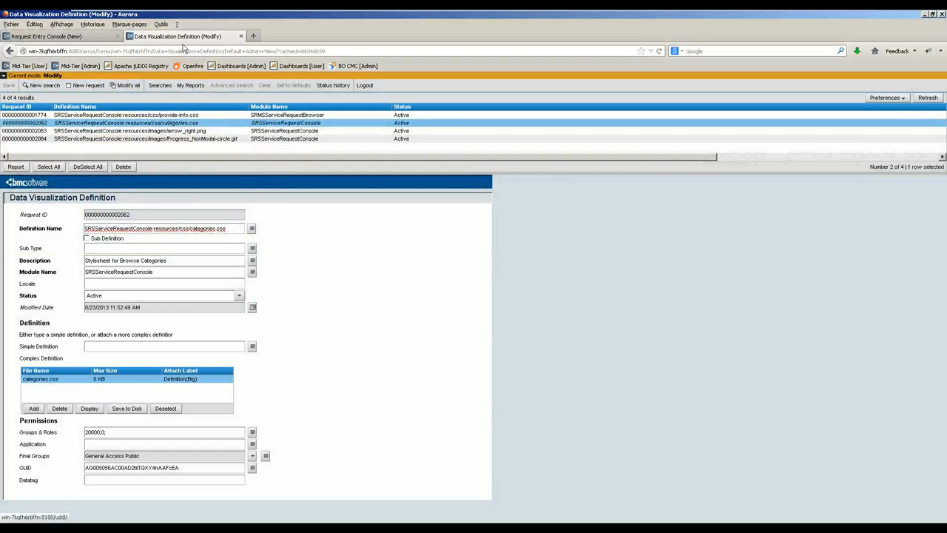
pyautogui.click(241, 36)
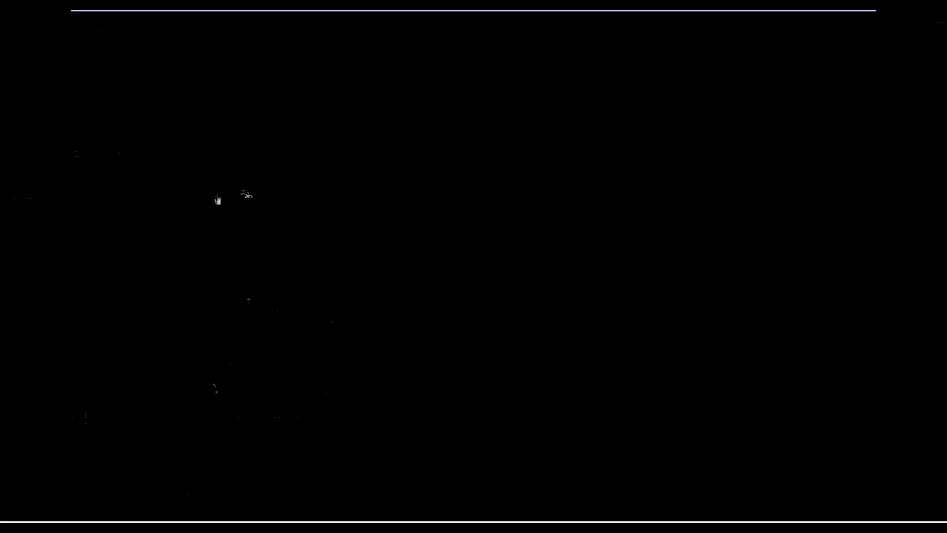
# Step: Dismiss the alert, run Flush Cache, and confirm the flush alert with OK
pyautogui.click(497, 114)
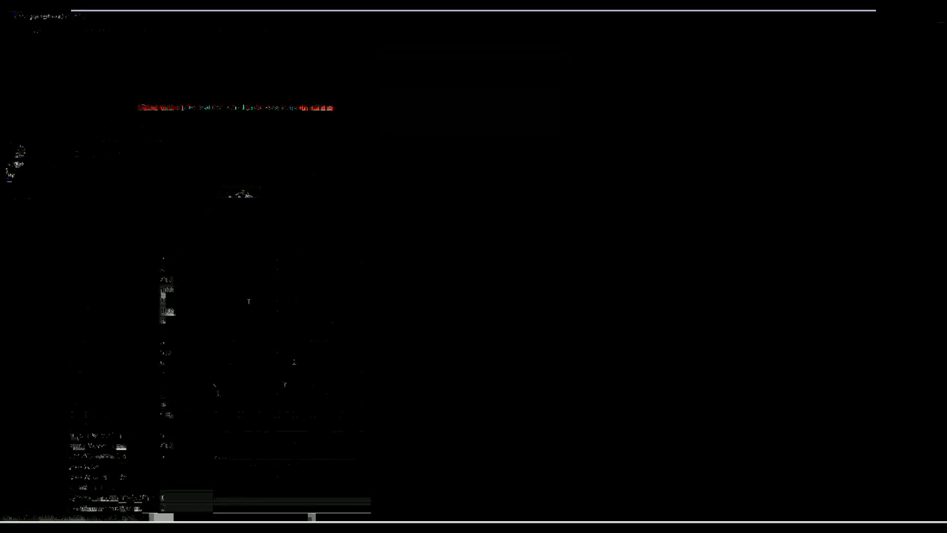
pyautogui.click(20, 152)
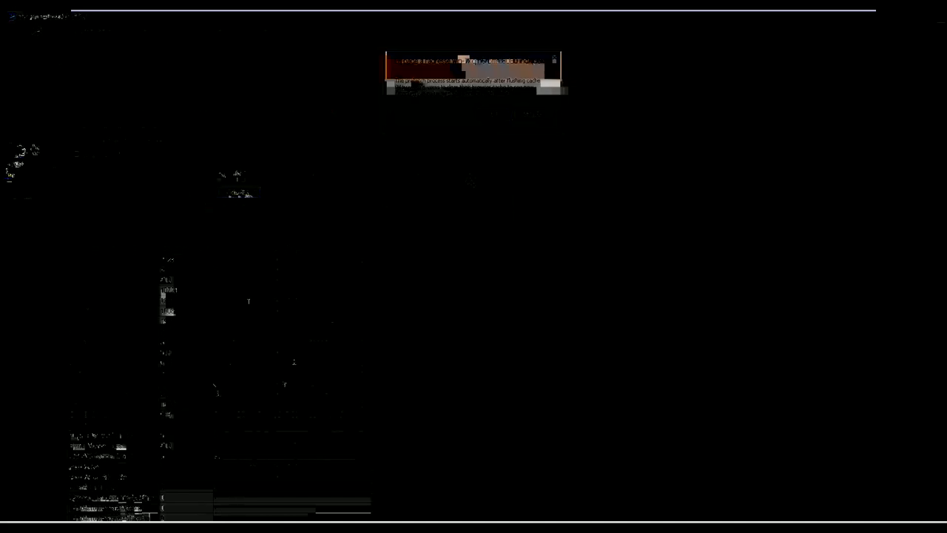
pyautogui.click(497, 114)
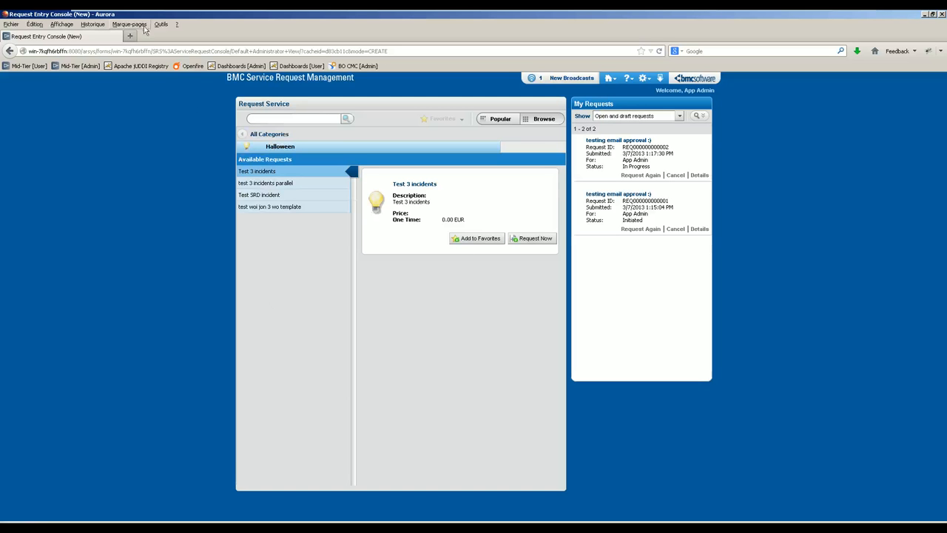
# Step: Clear the browser's cached web content, reload the console, and browse categories to see All Categories in red
pyautogui.click(161, 23)
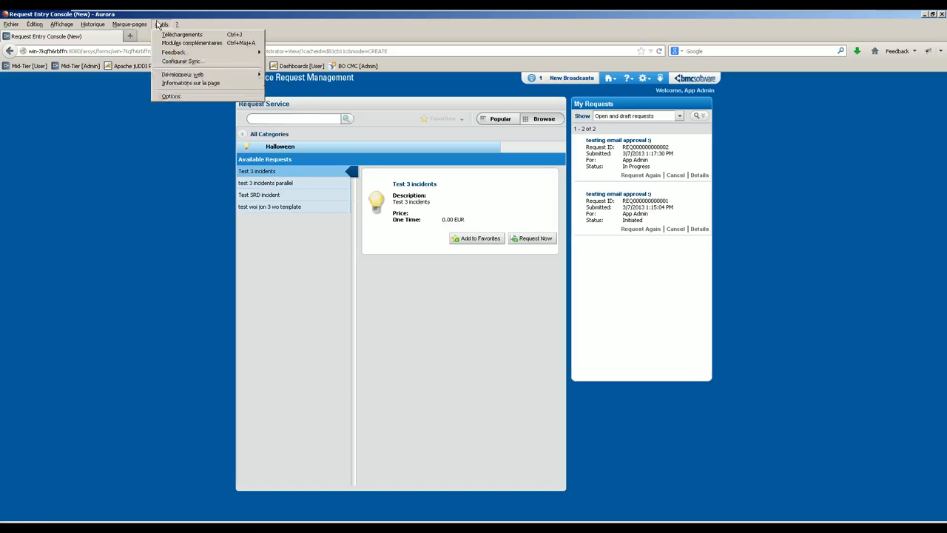
pyautogui.click(219, 96)
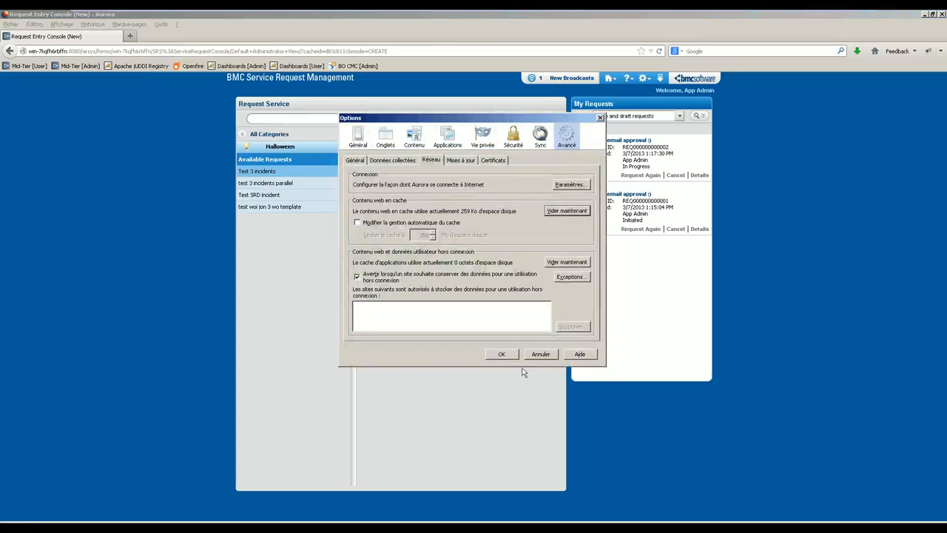
pyautogui.click(502, 353)
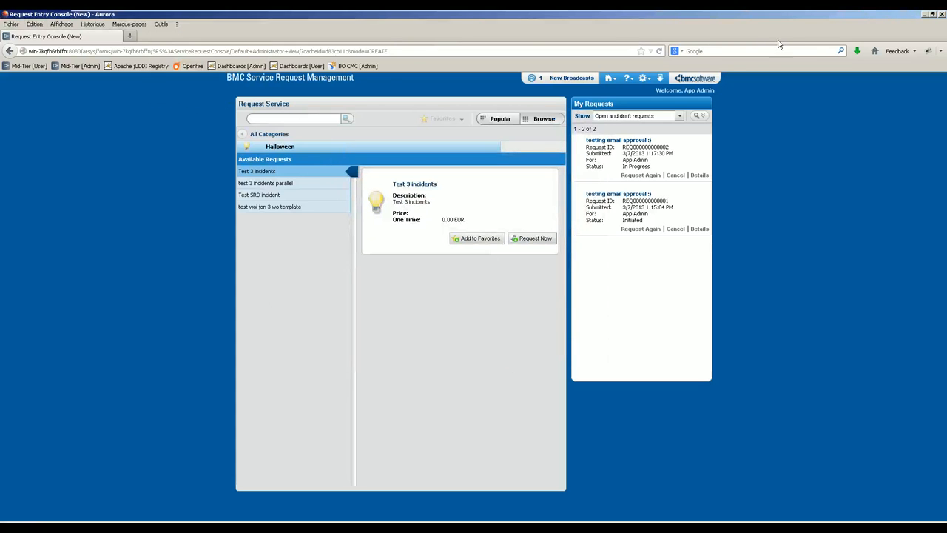
pyautogui.click(659, 51)
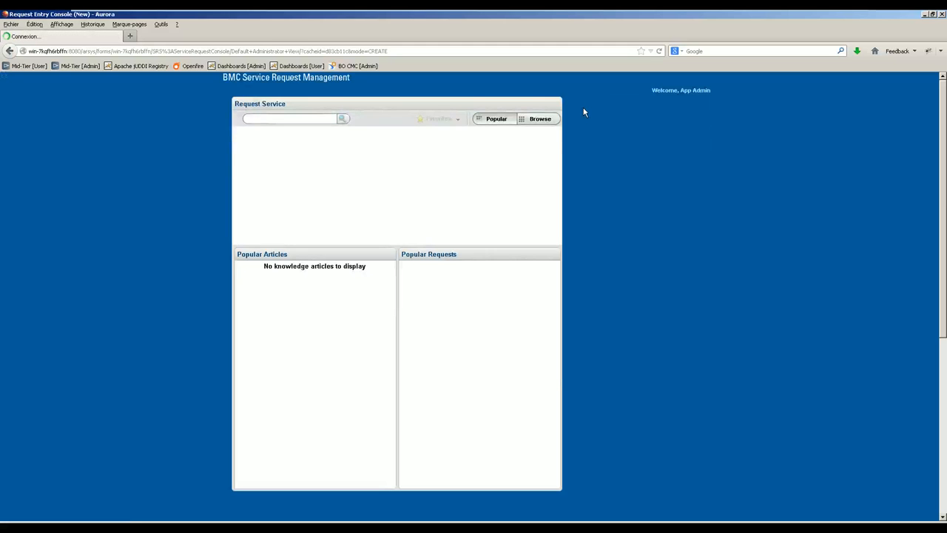
pyautogui.click(535, 121)
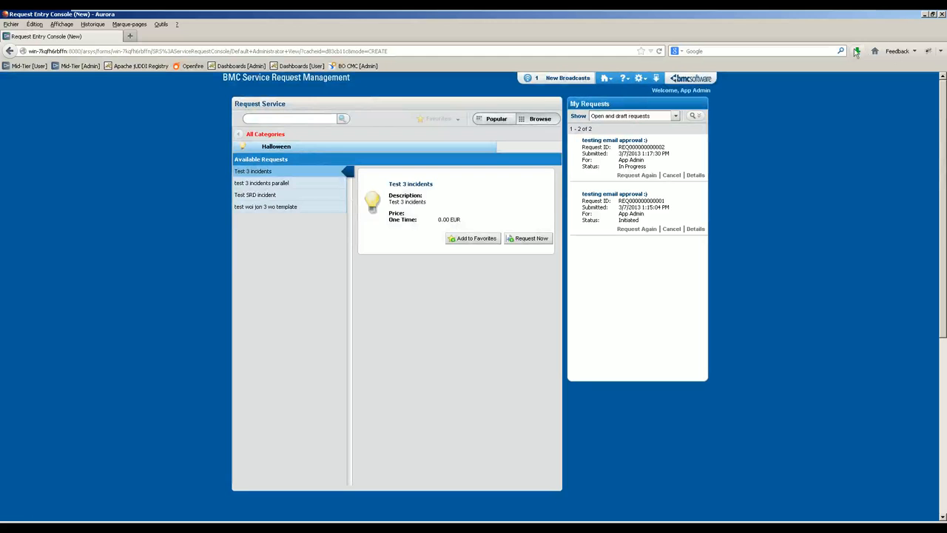
# Step: Inspect the red All Categories label in Firebug
pyautogui.click(929, 51)
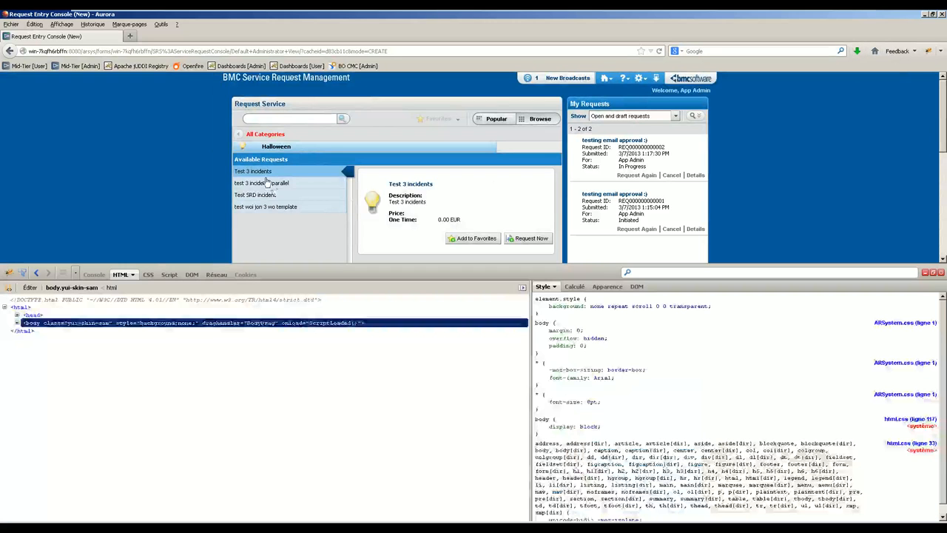
pyautogui.click(22, 273)
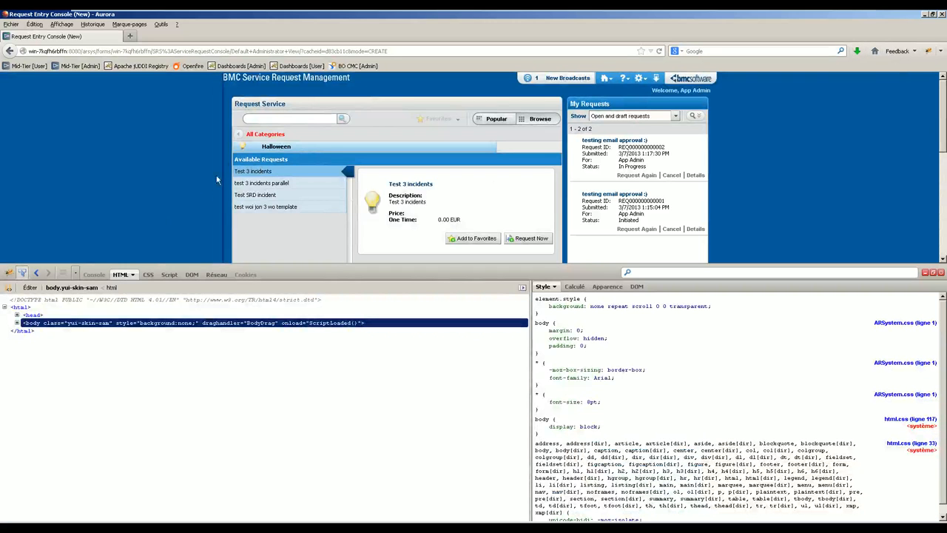
pyautogui.click(259, 133)
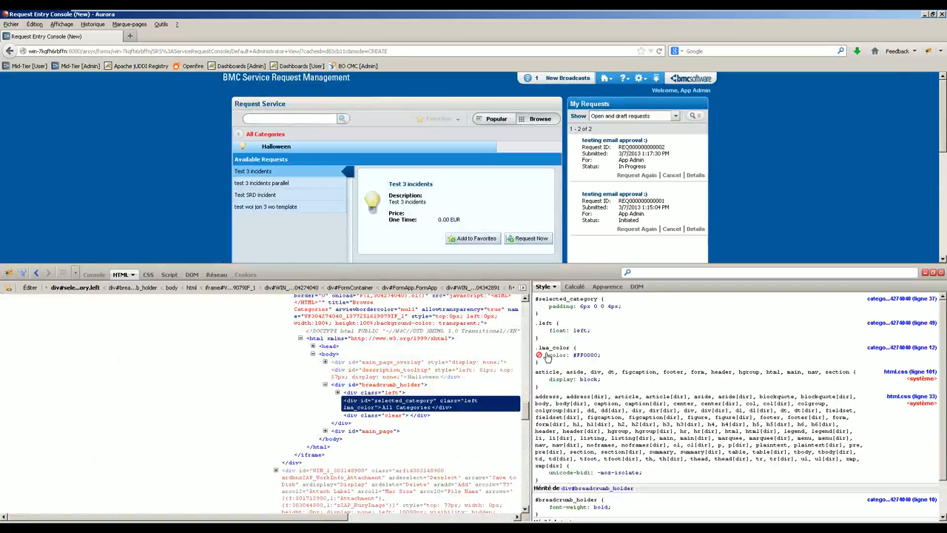
# Step: Open the served categories.css in a new tab, highlight the .lma_color rule, and return to the console
pyautogui.moveTo(586, 356)
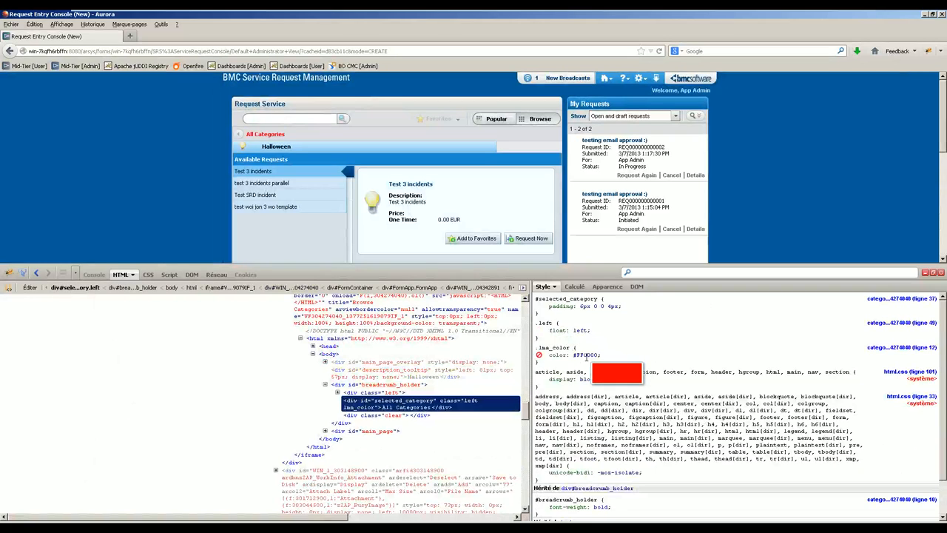
pyautogui.rightClick(899, 348)
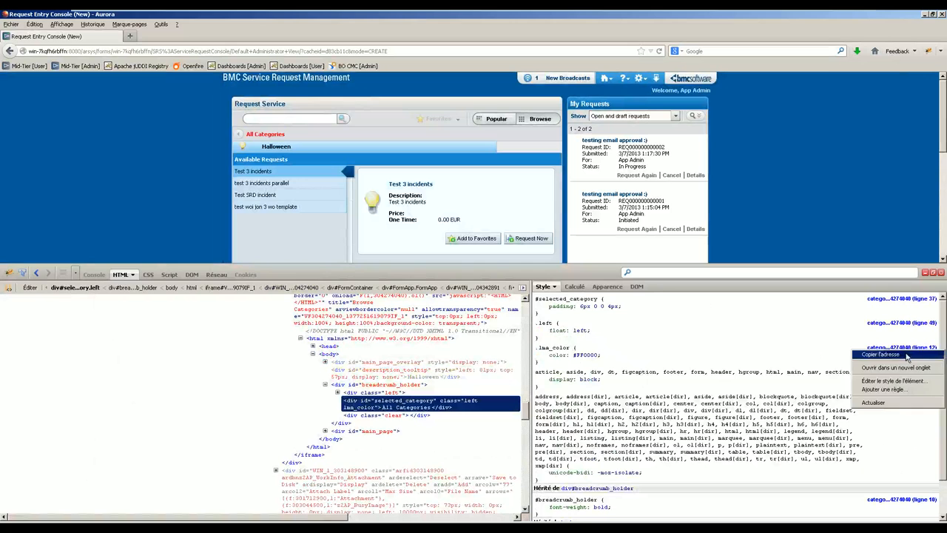
pyautogui.click(903, 367)
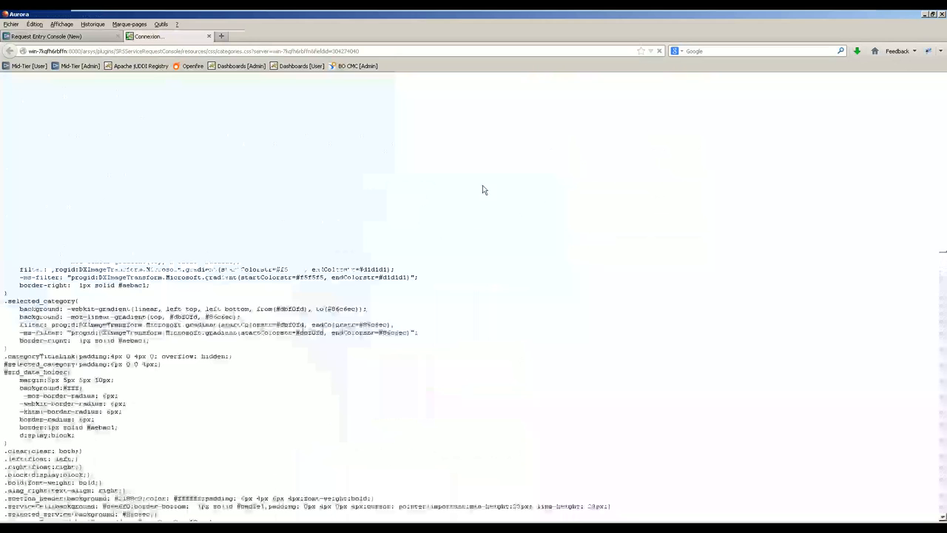
pyautogui.moveTo(117, 170); pyautogui.dragTo(3, 167)
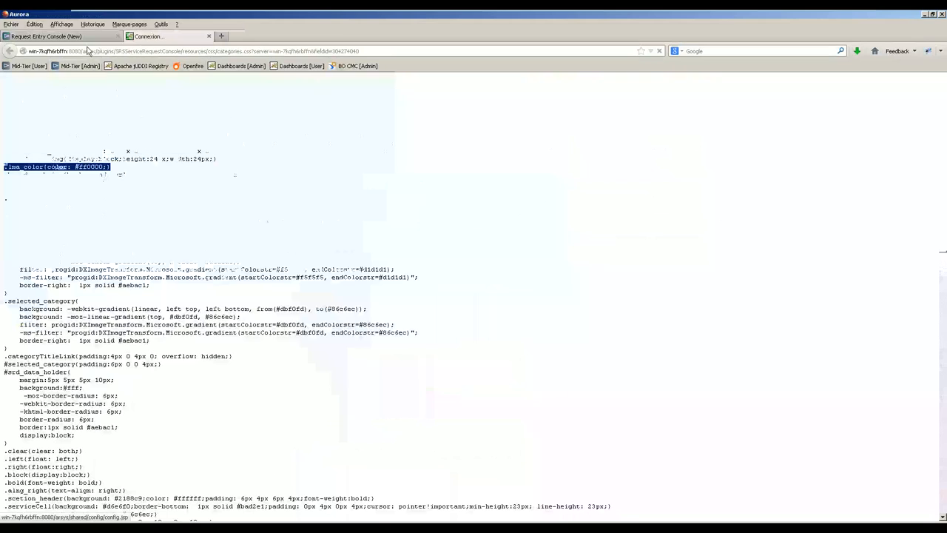
pyautogui.click(46, 36)
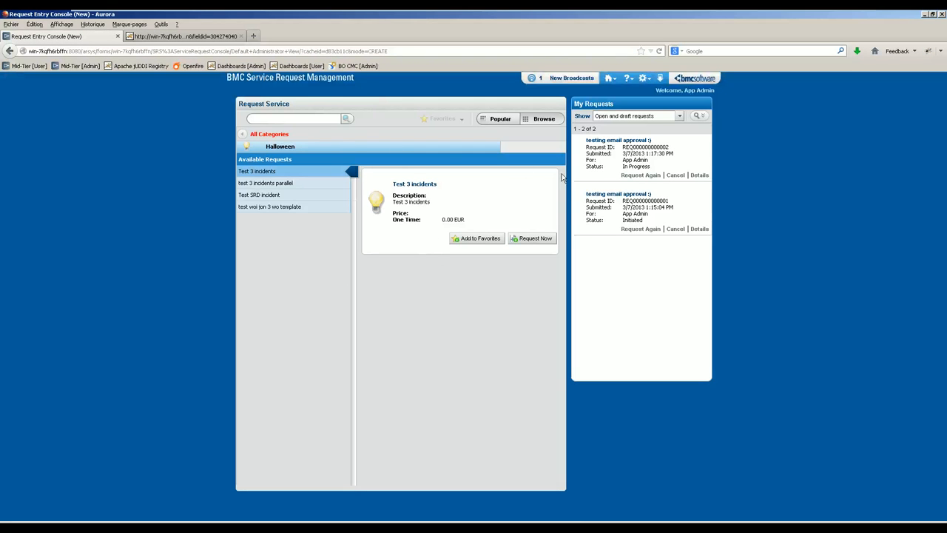
# Step: Inspect All Categories again in Firebug to reveal its div#selected_category node and styles
pyautogui.click(929, 51)
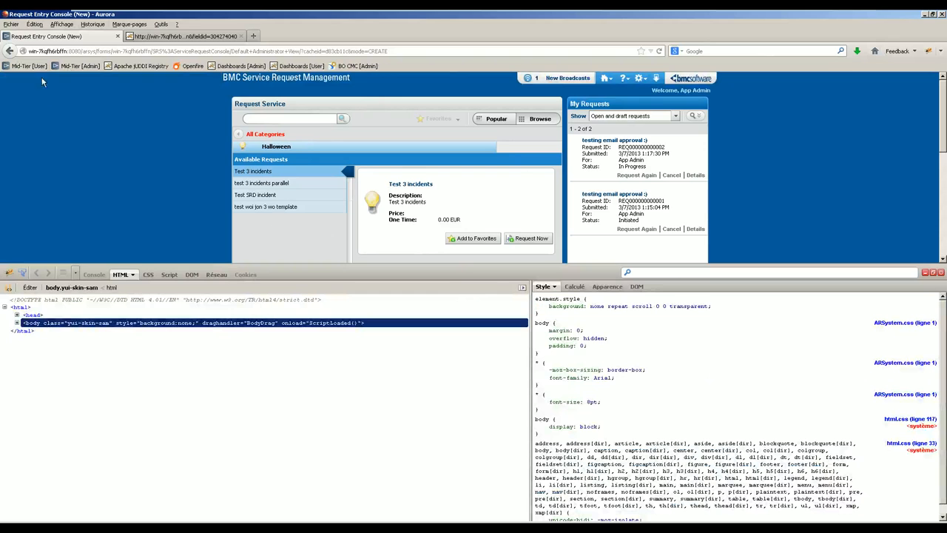
pyautogui.click(22, 274)
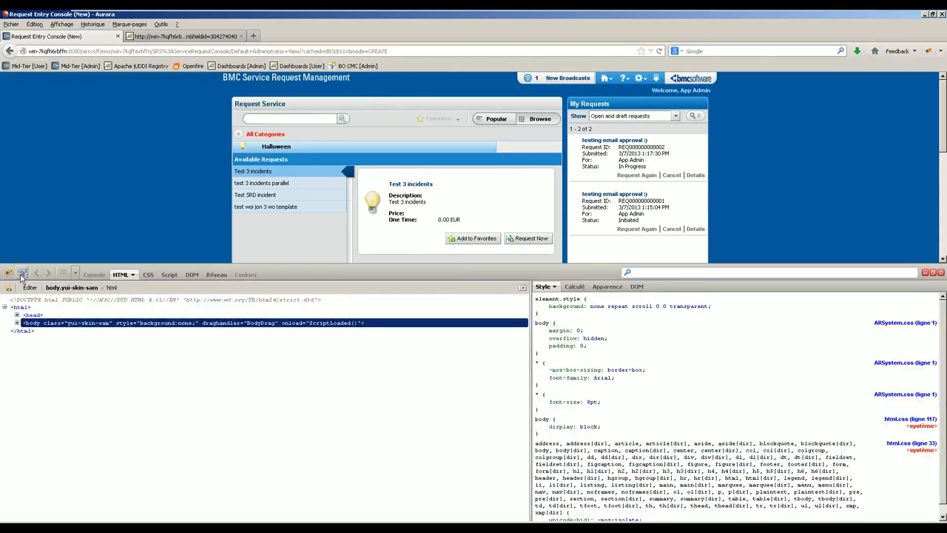
pyautogui.click(264, 133)
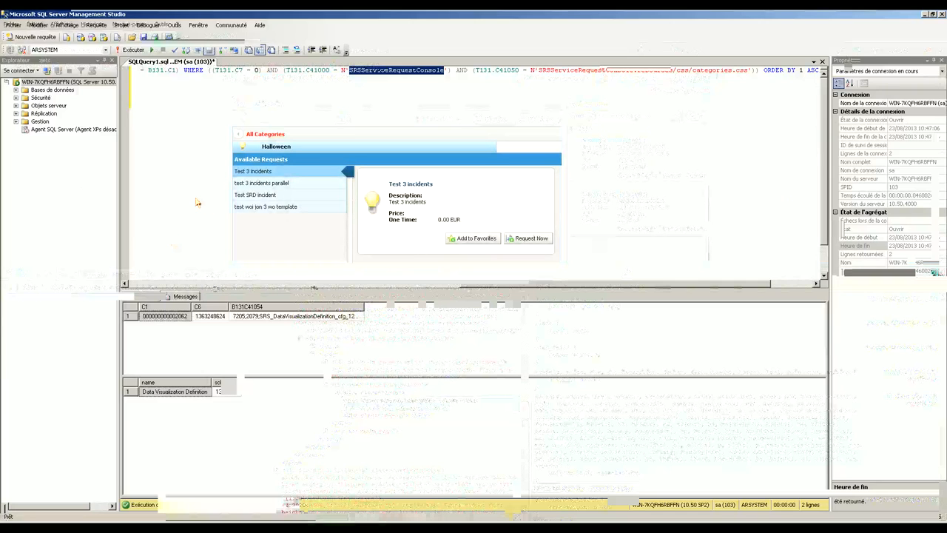
# Step: Show the categories.css tab with the .lma_color rule, close Firebug, and minimise the virtual machine
pyautogui.click(165, 39)
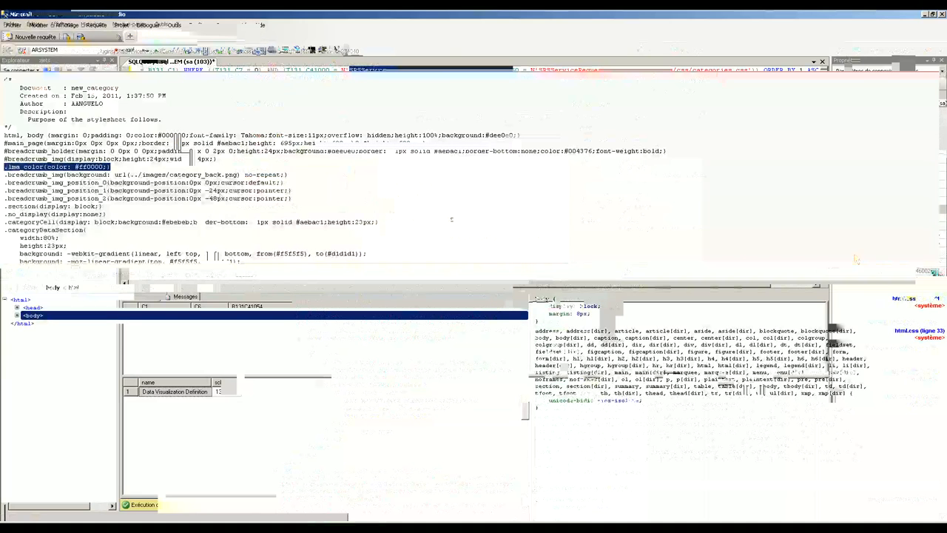
pyautogui.click(940, 272)
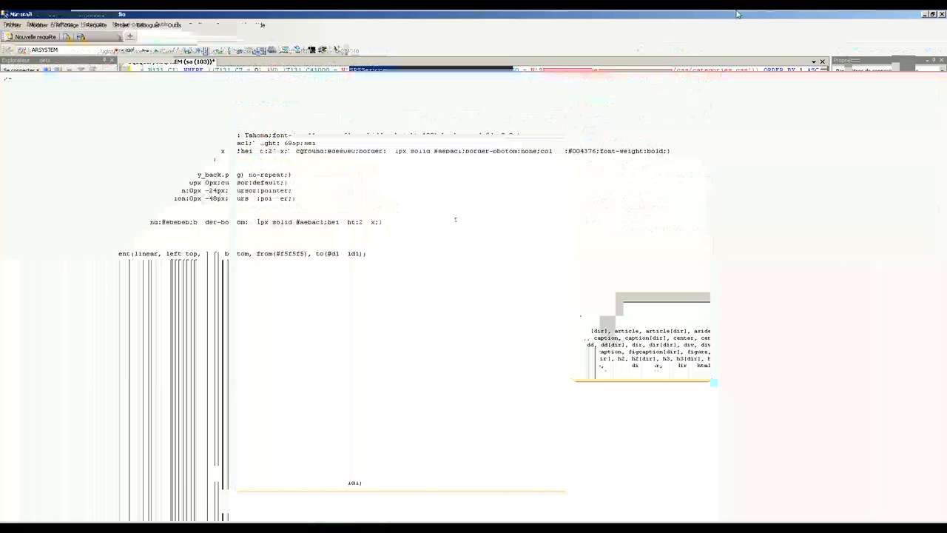
pyautogui.moveTo(738, 12)
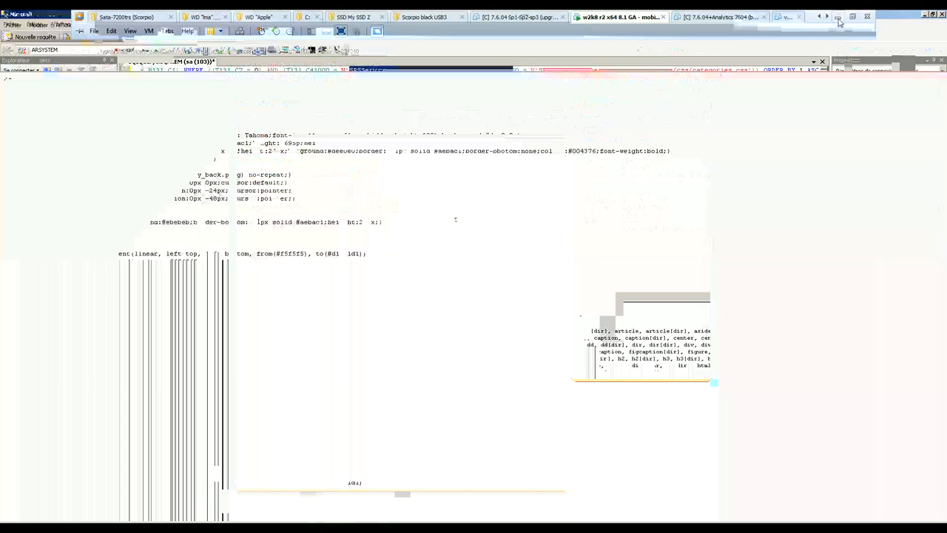
pyautogui.click(838, 16)
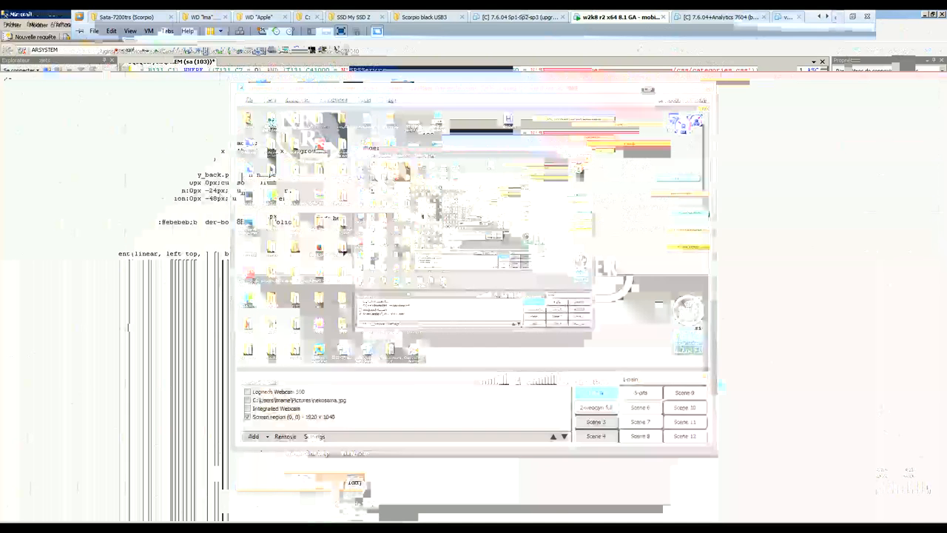